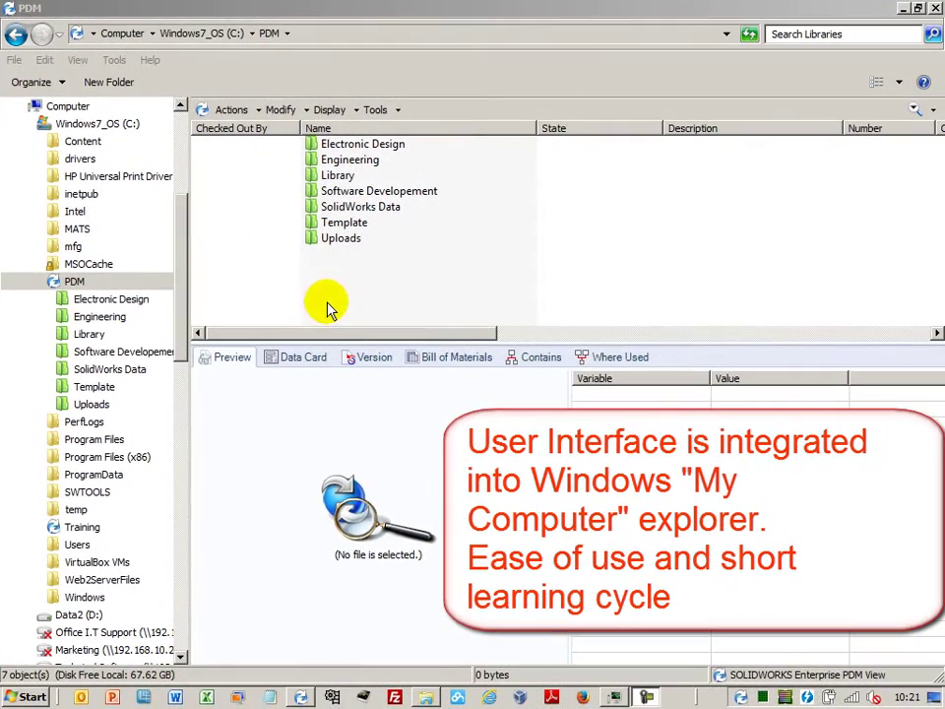
# Expand PDM > Library and open the Common Documents folder, listing its 78 vault items
pyautogui.click(48, 334)
pyautogui.click(87, 333)
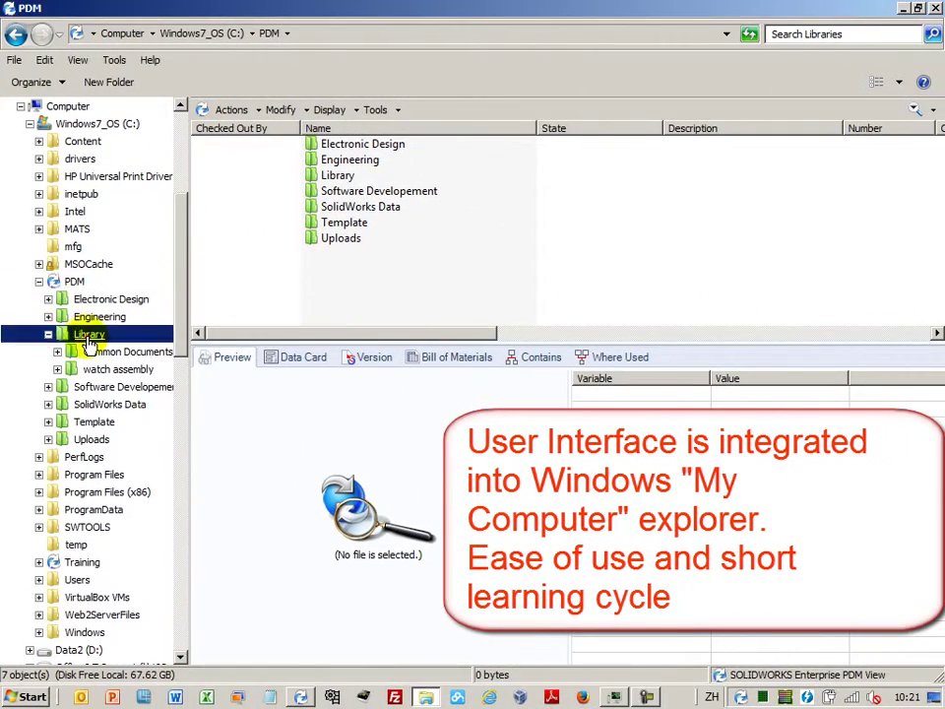
pyautogui.doubleClick(372, 148)
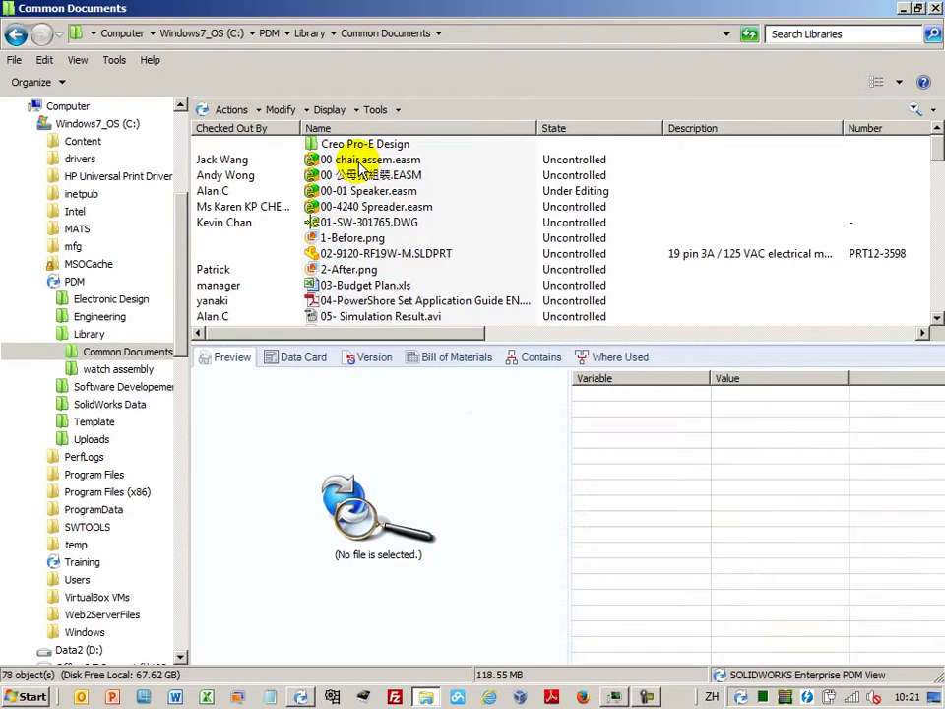
# Preview 00-4240 Spreader.easm in 3D, rotate and zoom it, and widen the Preview pane
pyautogui.click(361, 209)
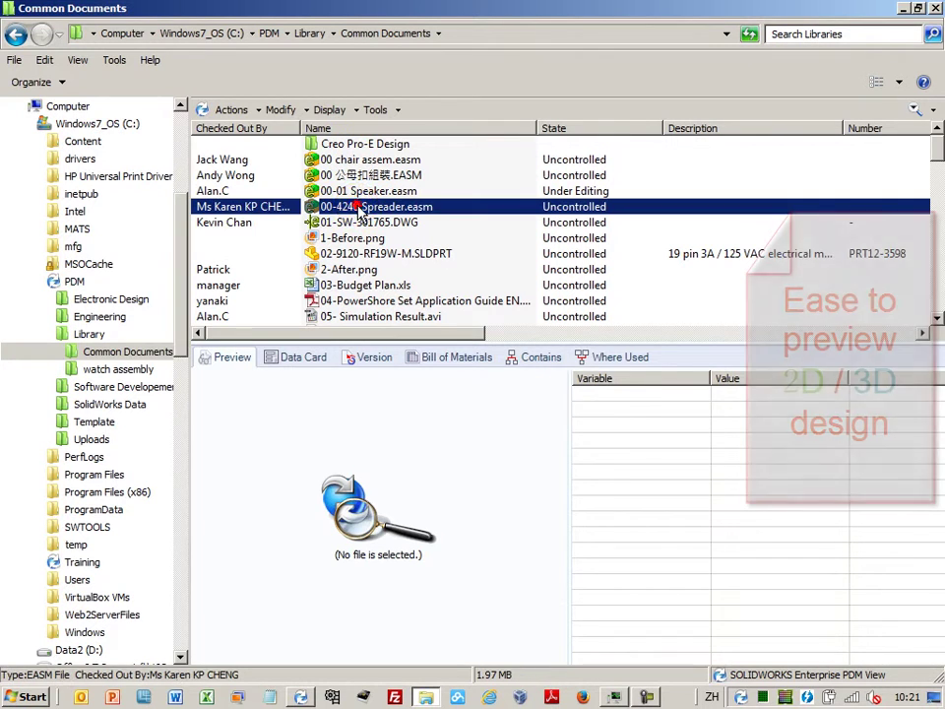
pyautogui.moveTo(434, 440)
pyautogui.mouseDown()
pyautogui.moveTo(463, 493)
pyautogui.moveTo(502, 500)
pyautogui.moveTo(488, 517)
pyautogui.moveTo(559, 464)
pyautogui.moveTo(528, 447)
pyautogui.moveTo(453, 492)
pyautogui.moveTo(393, 507)
pyautogui.mouseUp()
pyautogui.scroll(3, 393, 507)
pyautogui.scroll(3, 414, 492)
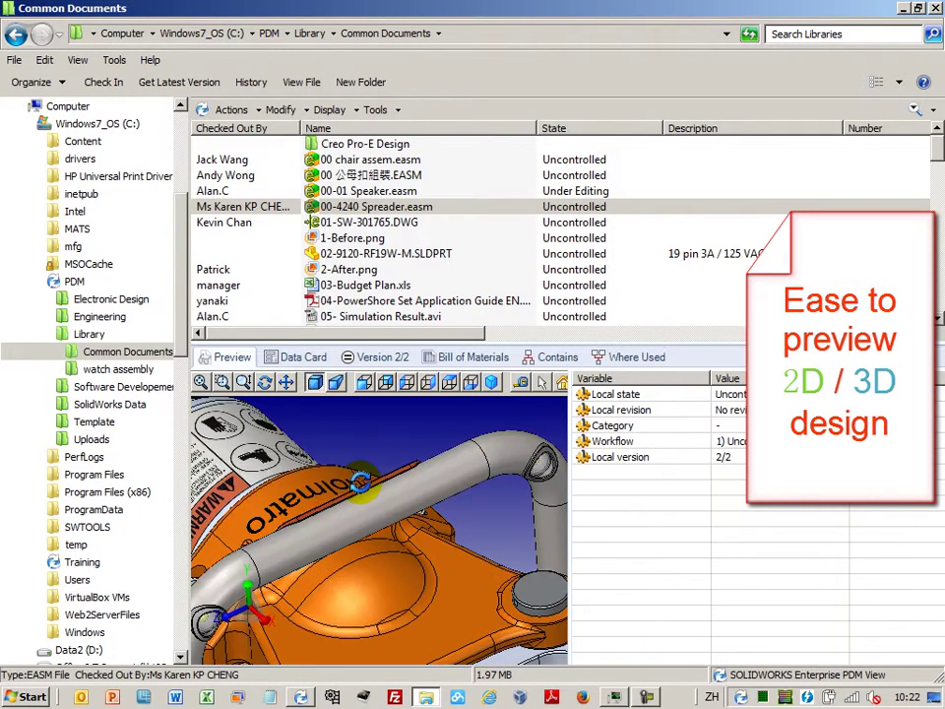
pyautogui.scroll(2, 492, 453)
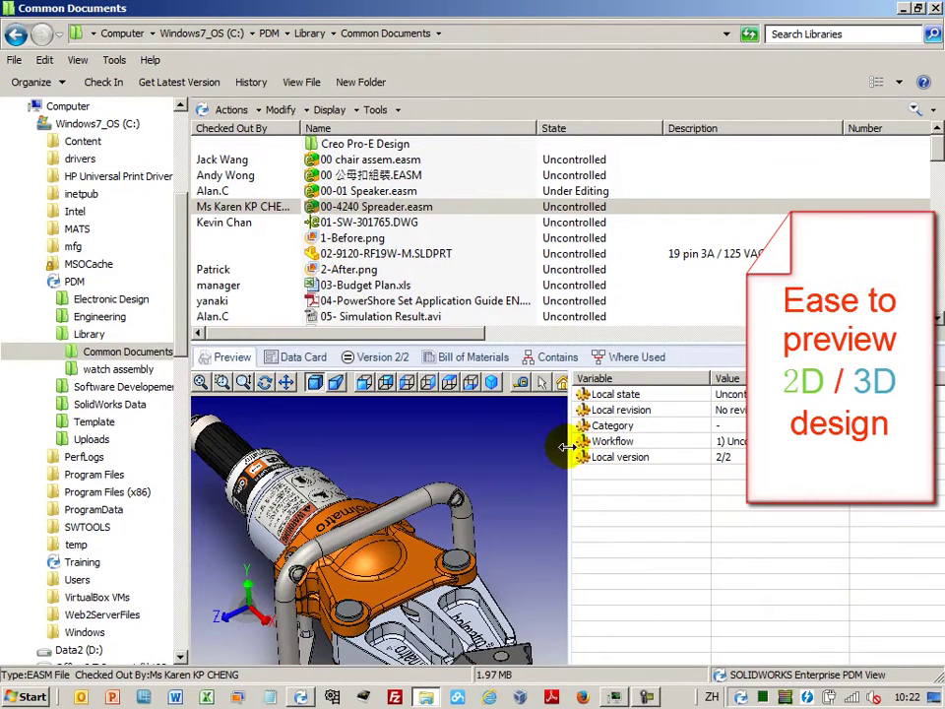
pyautogui.moveTo(566, 449)
pyautogui.mouseDown()
pyautogui.moveTo(685, 432)
pyautogui.moveTo(936, 443)
pyautogui.mouseUp()
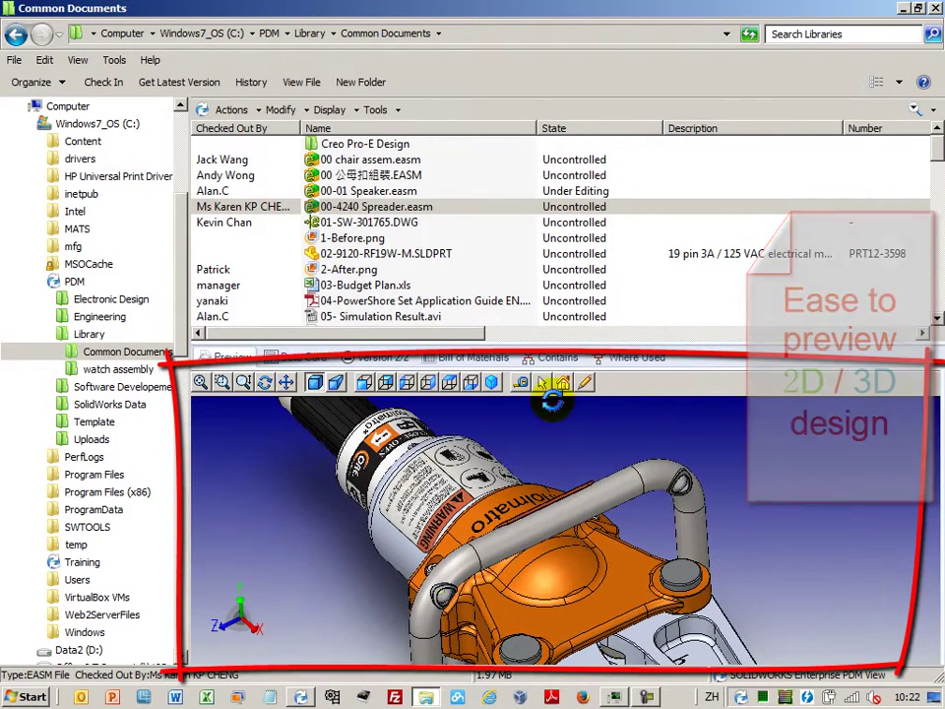
# Read the spreader's markup comments: 'Need to optimize!!' and the LONG ARM replacement note
pyautogui.click(585, 382)
pyautogui.click(639, 403)
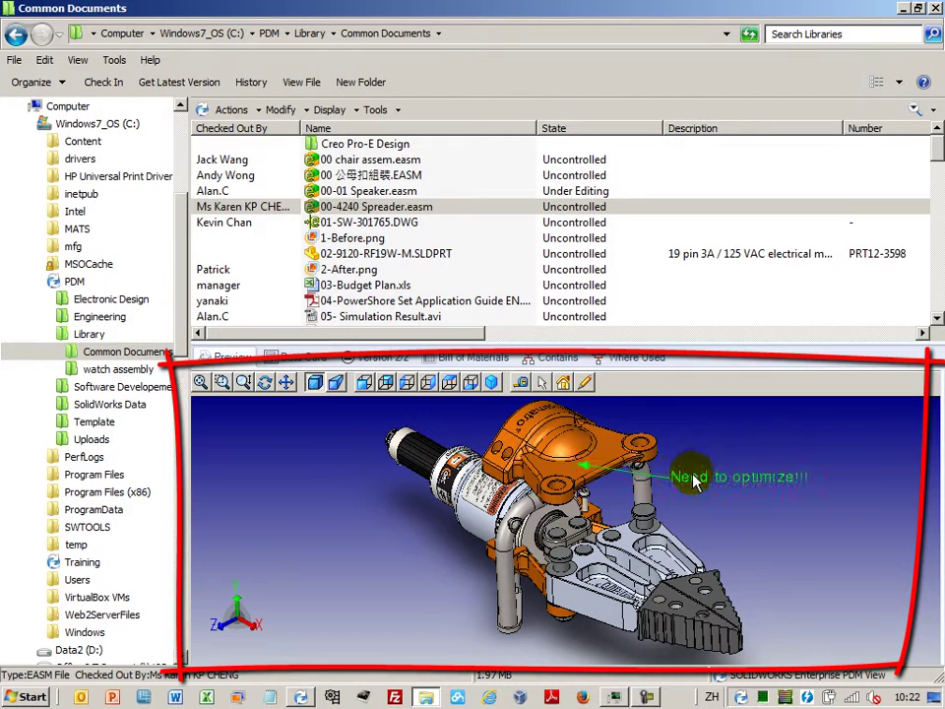
pyautogui.click(587, 382)
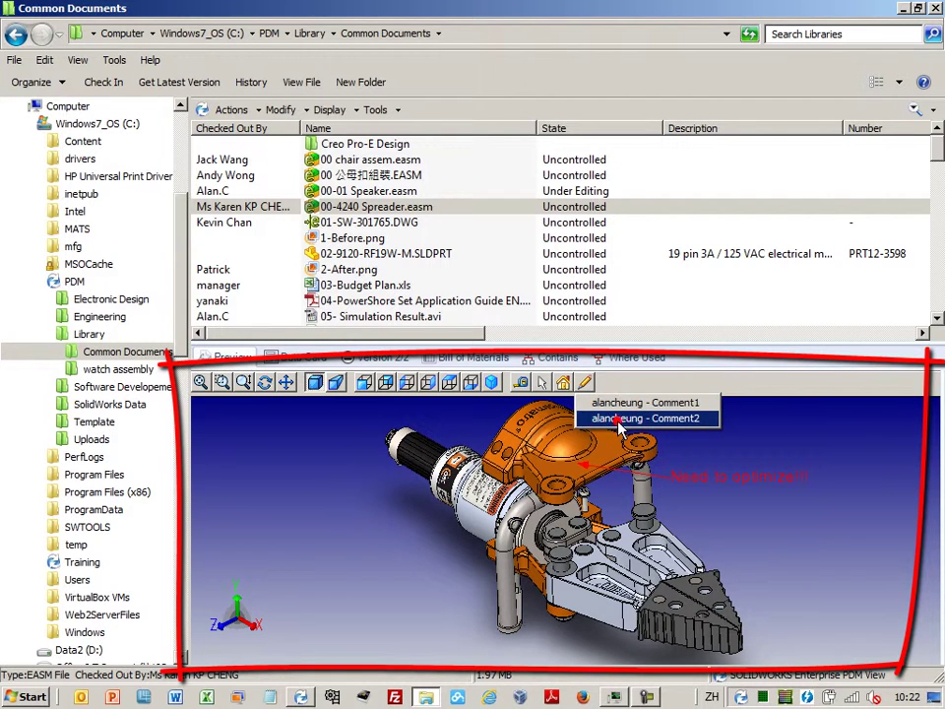
pyautogui.click(618, 418)
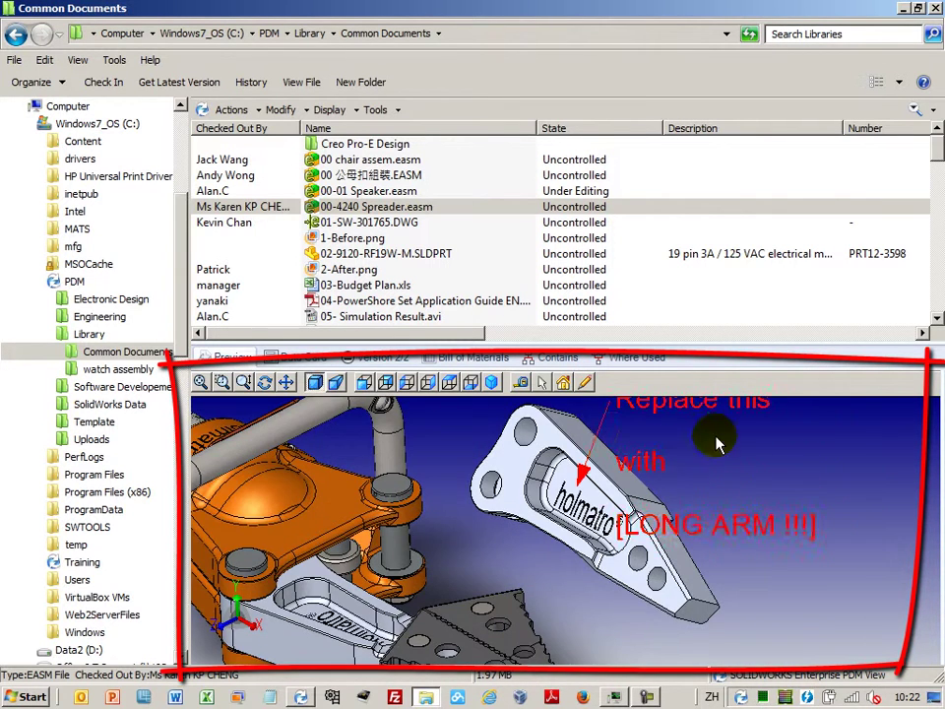
pyautogui.click(671, 477)
# Zoom the spreader to fit and view it from isometric, side, front and home views
pyautogui.click(201, 384)
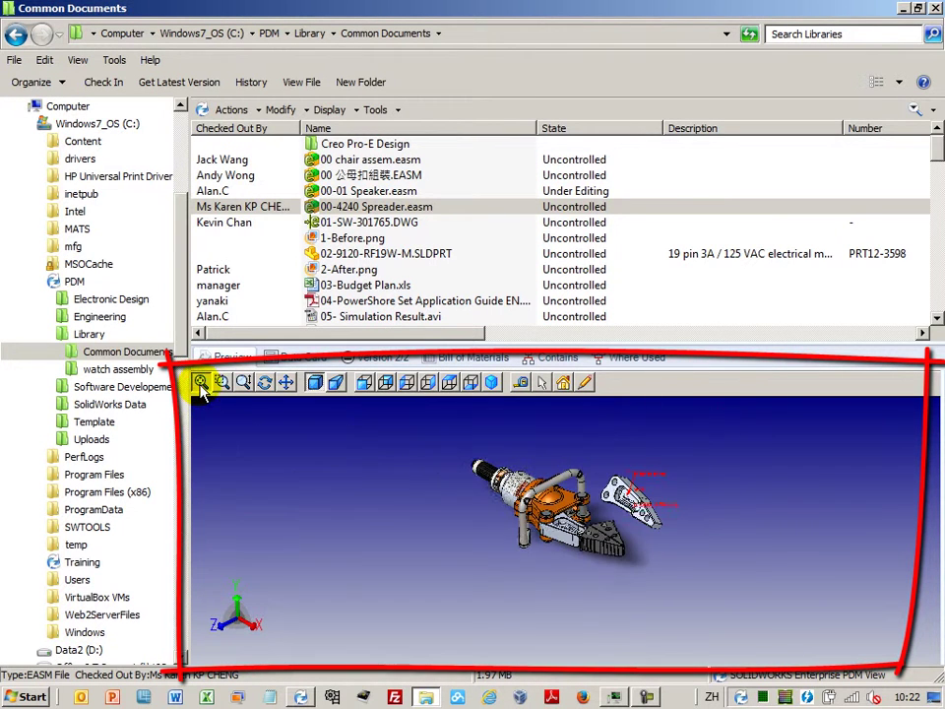
pyautogui.click(496, 386)
pyautogui.click(364, 384)
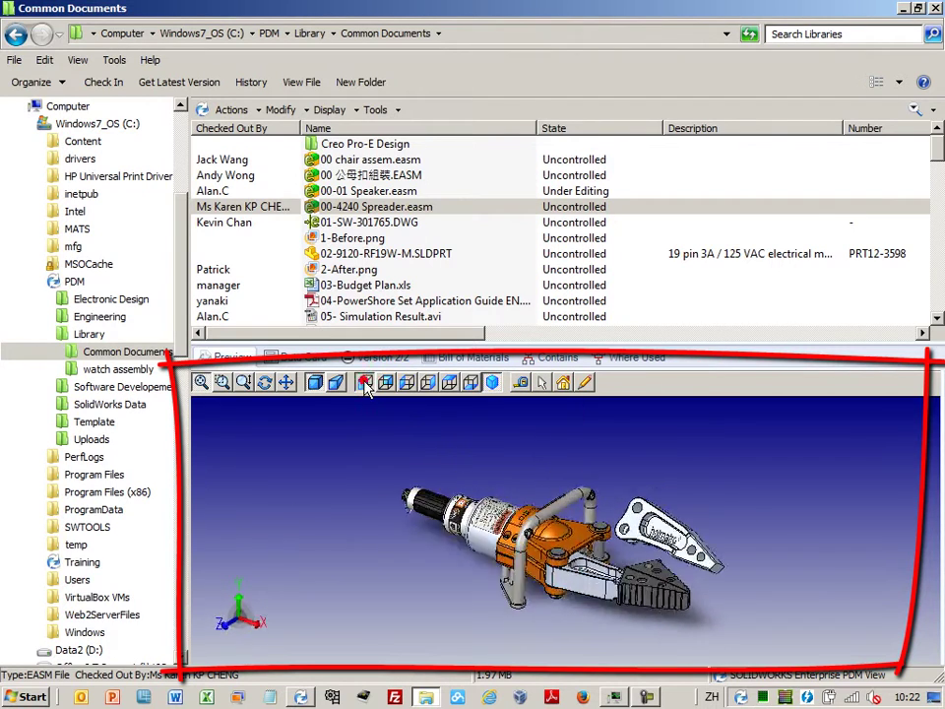
pyautogui.click(385, 383)
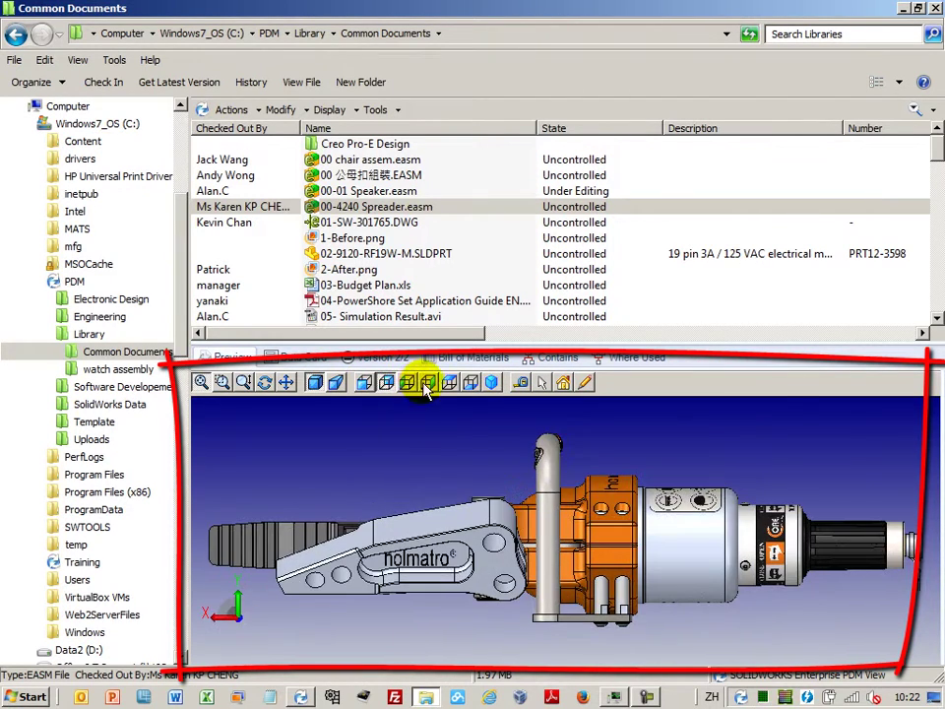
pyautogui.click(431, 384)
pyautogui.click(450, 384)
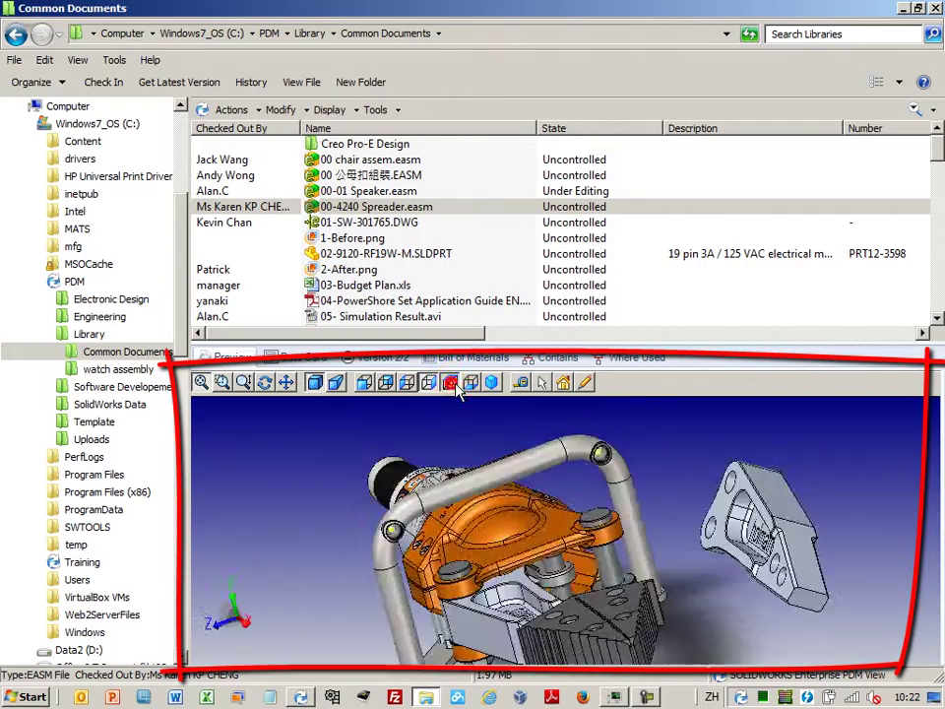
pyautogui.click(563, 386)
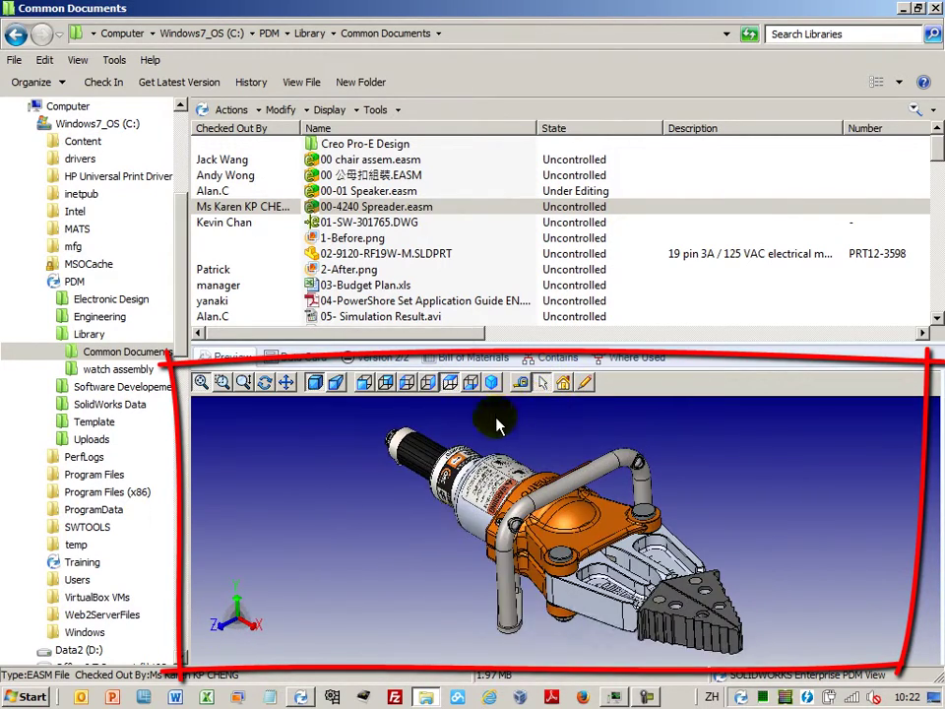
pyautogui.click(296, 223)
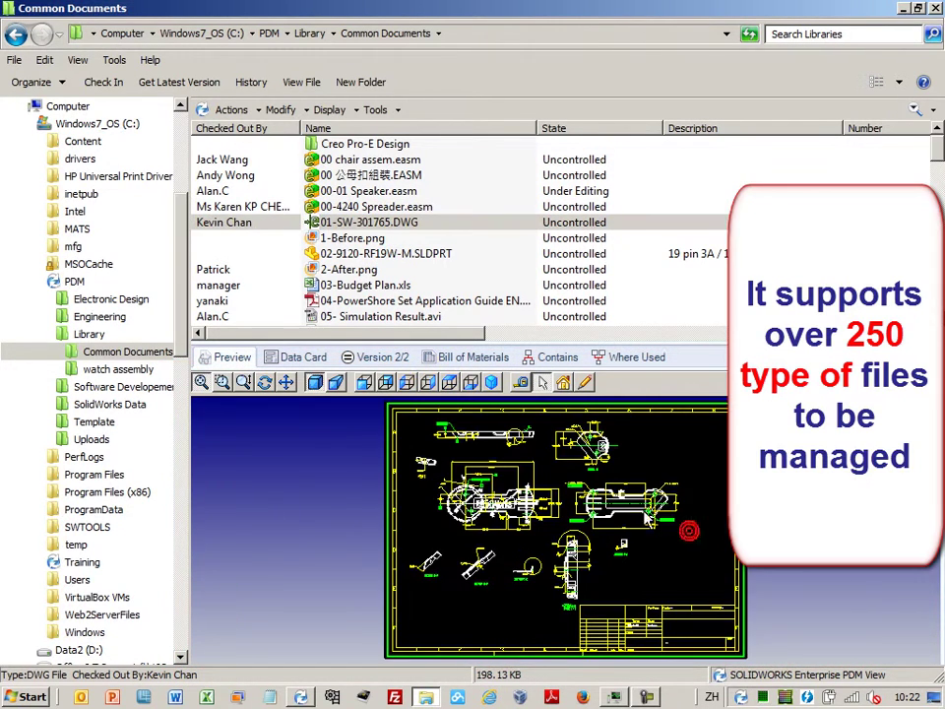
# Zoom into the 01-SW-301765.DWG drawing, measure the slot at about 30.933 mm, then clear it
pyautogui.scroll(5, 692, 540)
pyautogui.scroll(2, 635, 559)
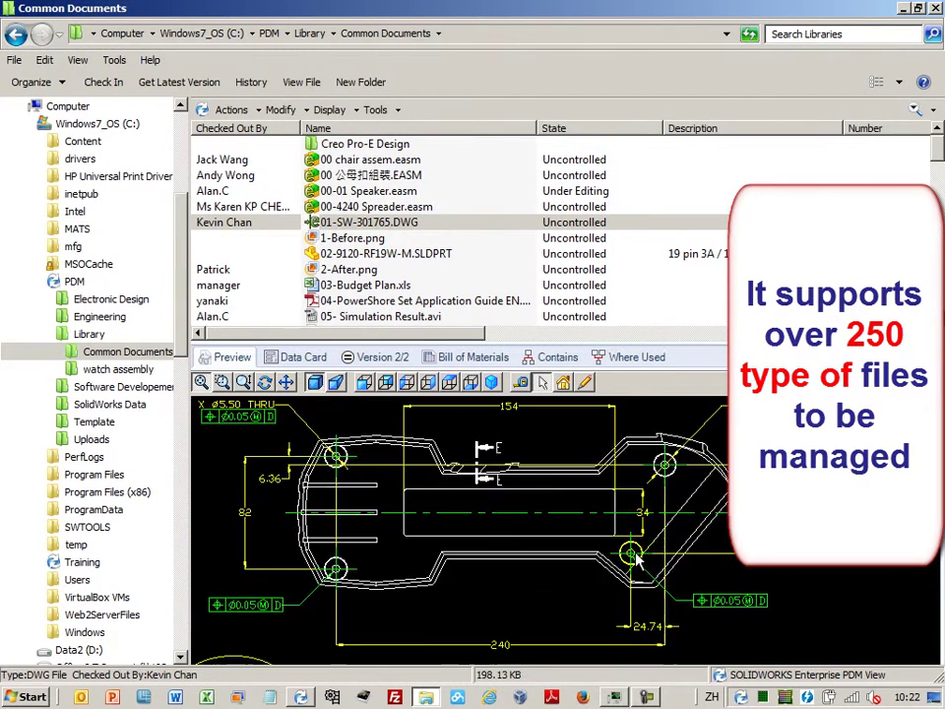
pyautogui.click(538, 559)
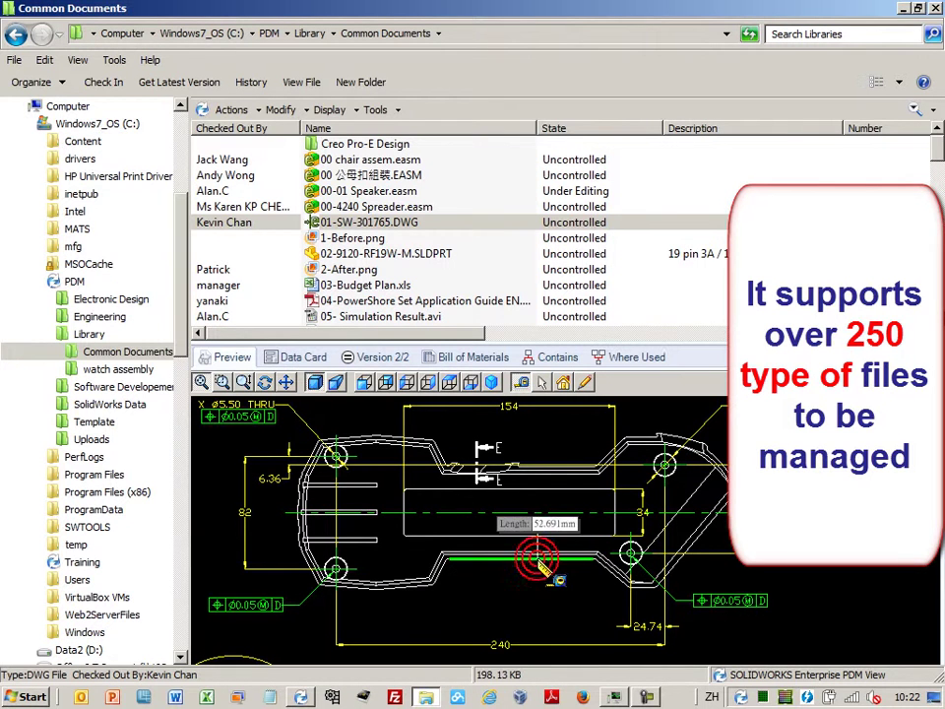
pyautogui.click(586, 475)
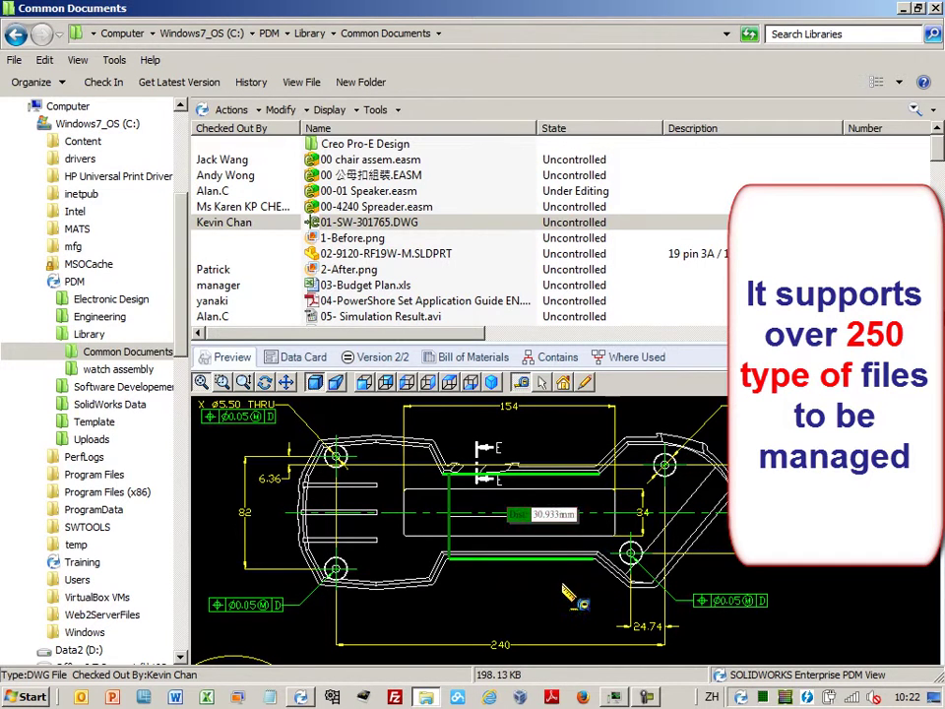
pyautogui.click(561, 584)
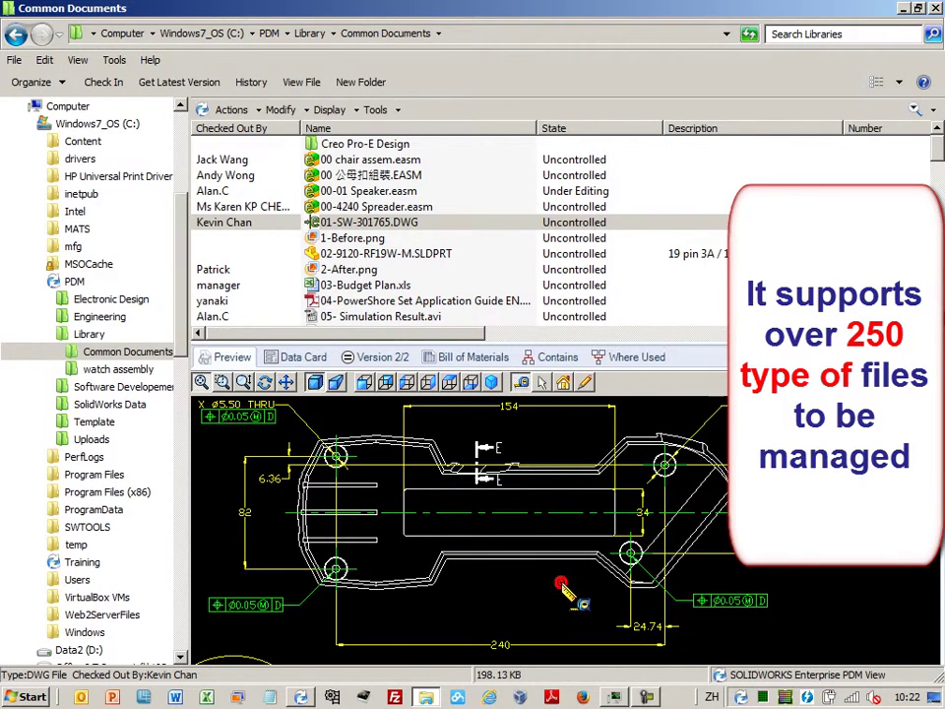
pyautogui.click(386, 145)
# Open Creo Pro-E Design and rotate and zoom the 01 conjunto_general_tijera.asm scissor-lift preview
pyautogui.doubleClick(394, 147)
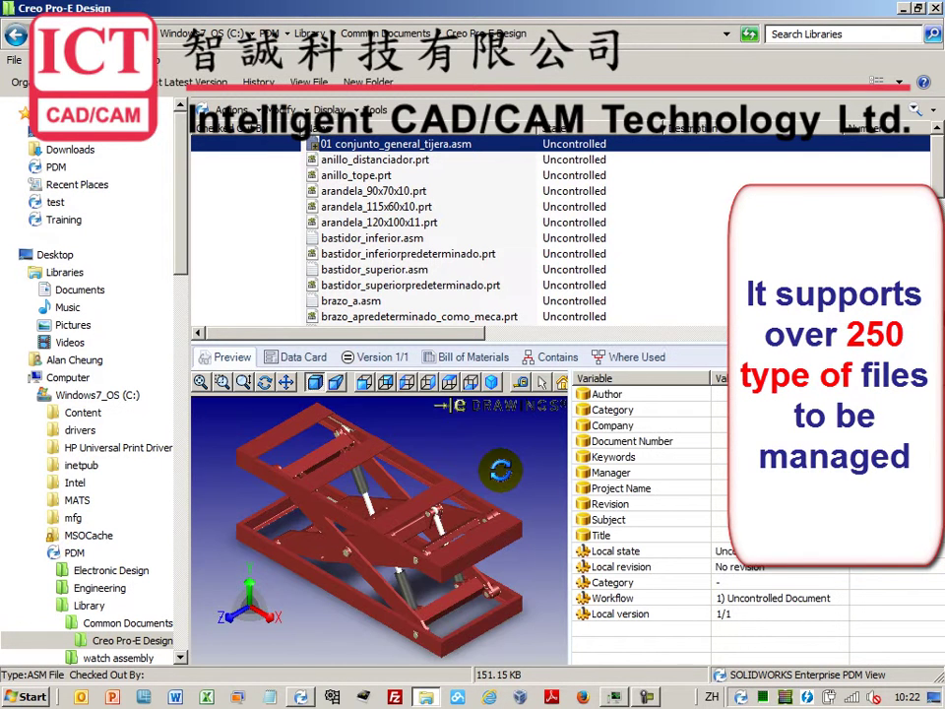
pyautogui.moveTo(500, 471)
pyautogui.mouseDown()
pyautogui.moveTo(453, 504)
pyautogui.moveTo(462, 517)
pyautogui.moveTo(473, 481)
pyautogui.mouseUp()
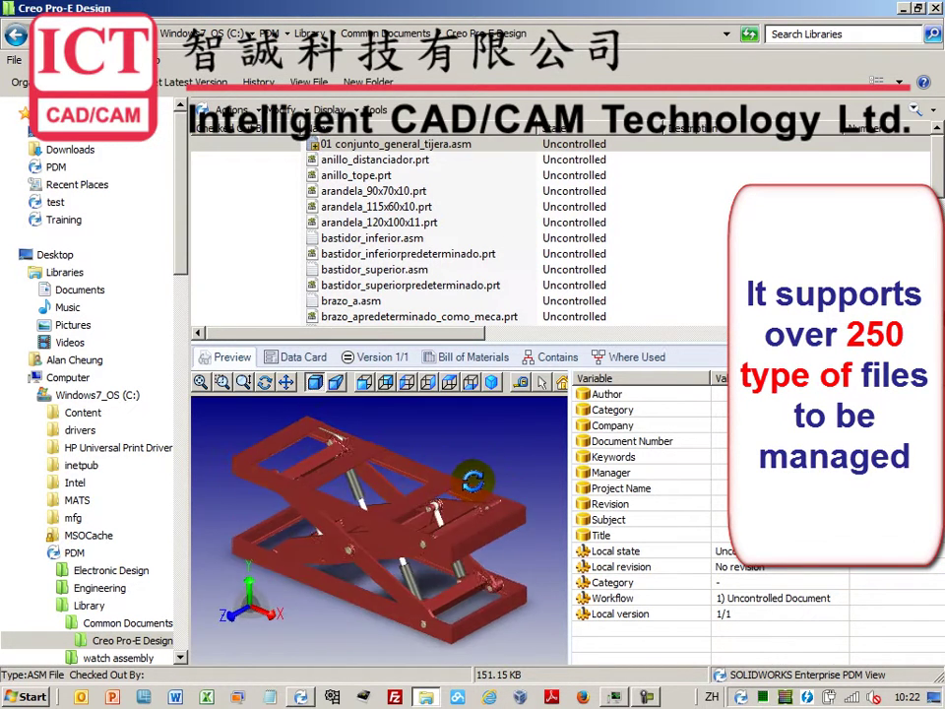
pyautogui.scroll(3, 453, 487)
pyautogui.scroll(3, 433, 491)
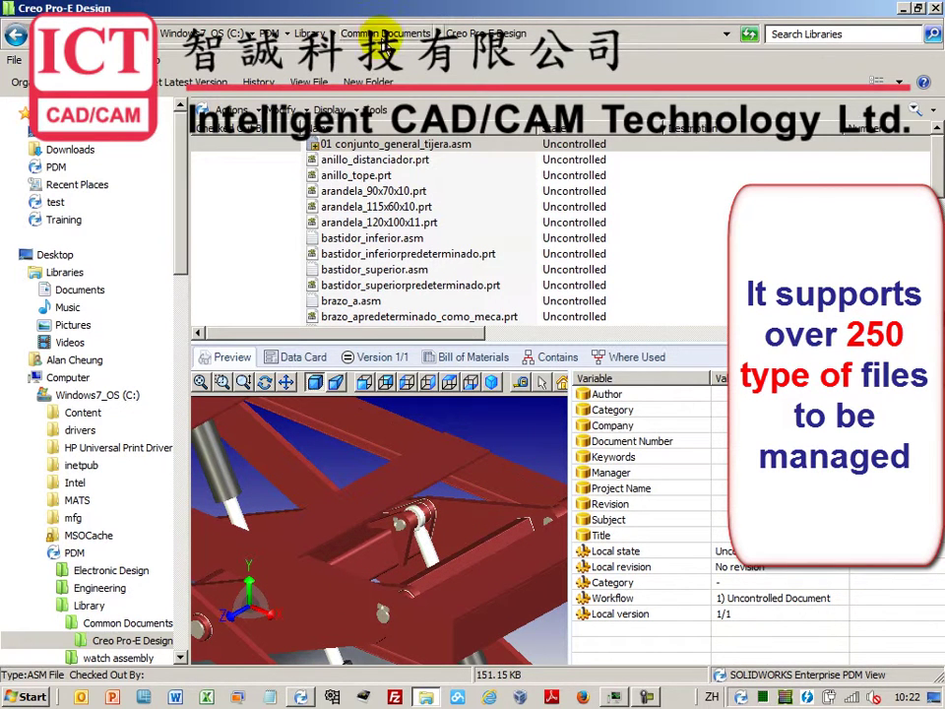
# Go back to Common Documents and compare the 1-Before.png and 2-After.png cabinet images
pyautogui.click(286, 33)
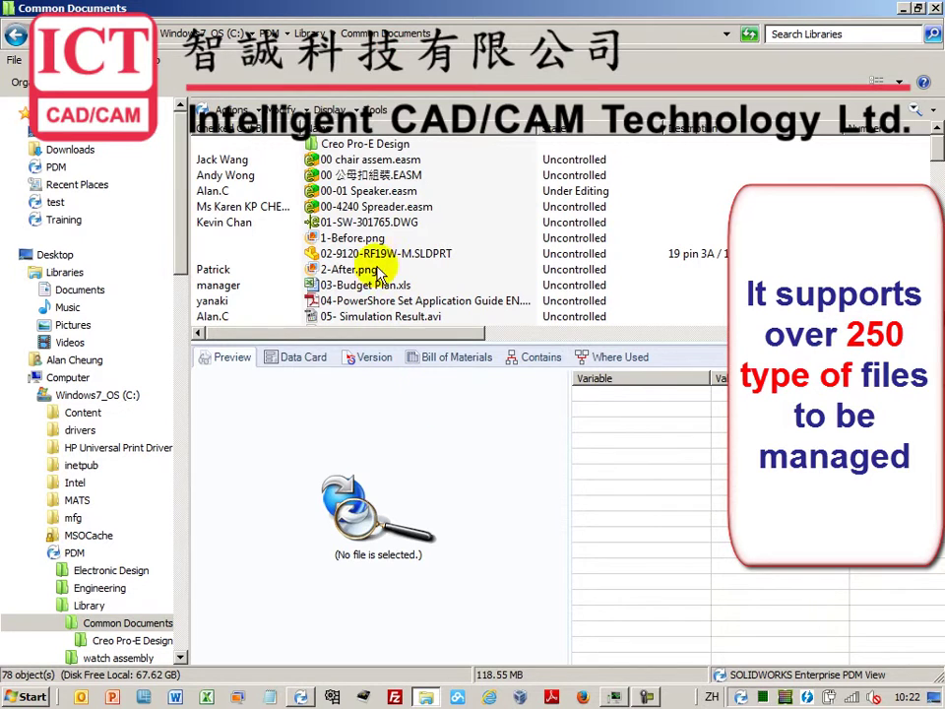
pyautogui.click(278, 237)
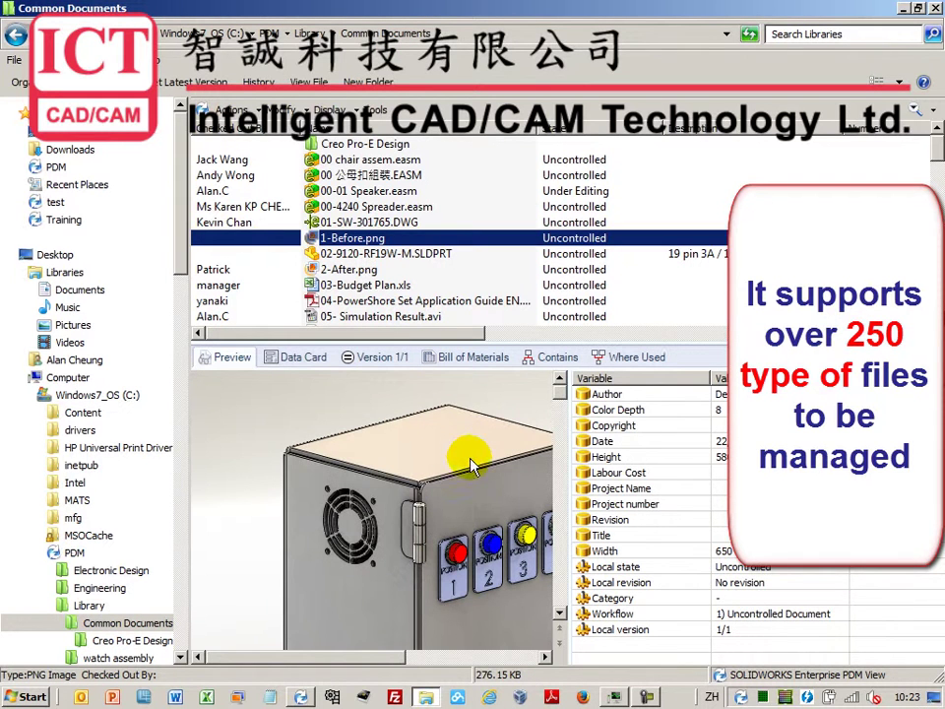
pyautogui.click(384, 270)
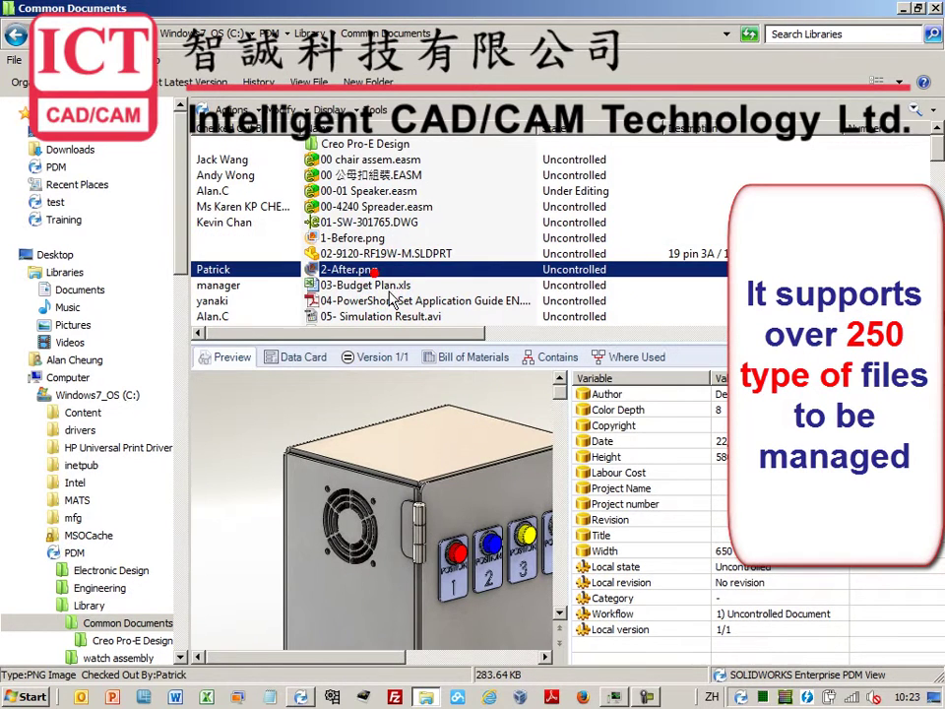
pyautogui.click(389, 285)
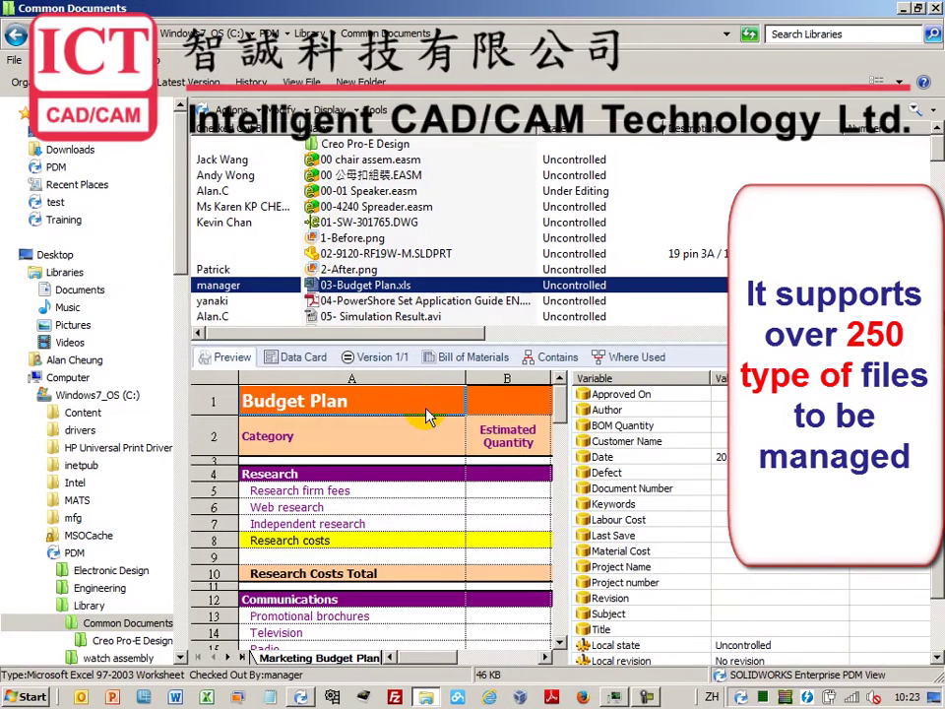
# Scroll through the 03-Budget Plan.xls preview vertically and horizontally to review its budget categories
pyautogui.scroll(-3, 421, 458)
pyautogui.scroll(-3, 421, 458)
pyautogui.scroll(-1, 422, 455)
pyautogui.scroll(6, 399, 627)
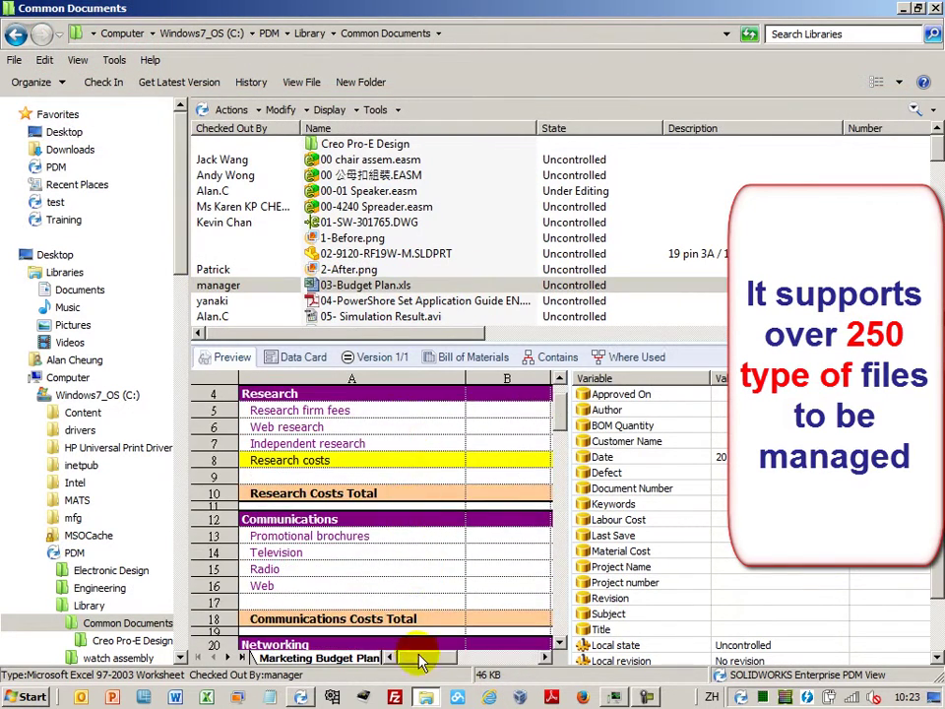
pyautogui.click(466, 658)
pyautogui.click(391, 658)
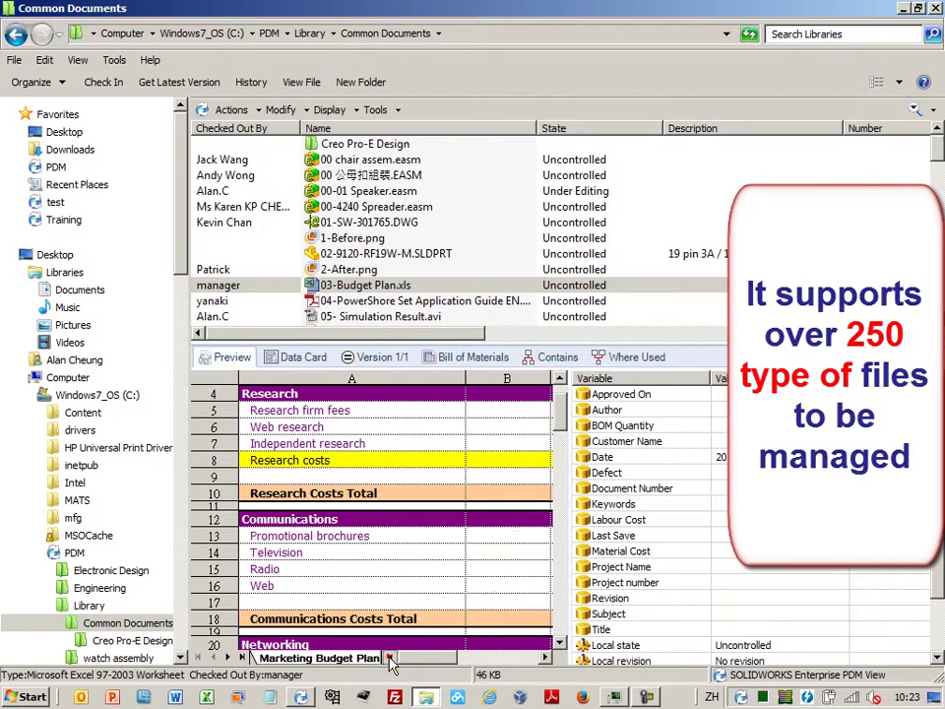
pyautogui.click(408, 301)
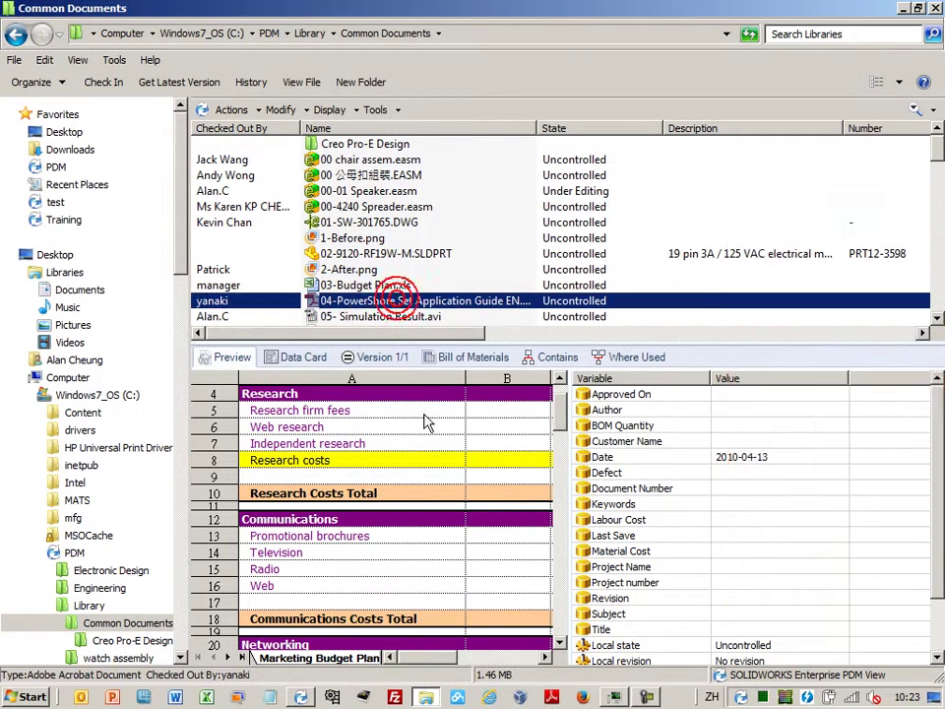
# Show the PowerShore guide's rescue-graphics page full screen, then return to the normal view
pyautogui.click(561, 463)
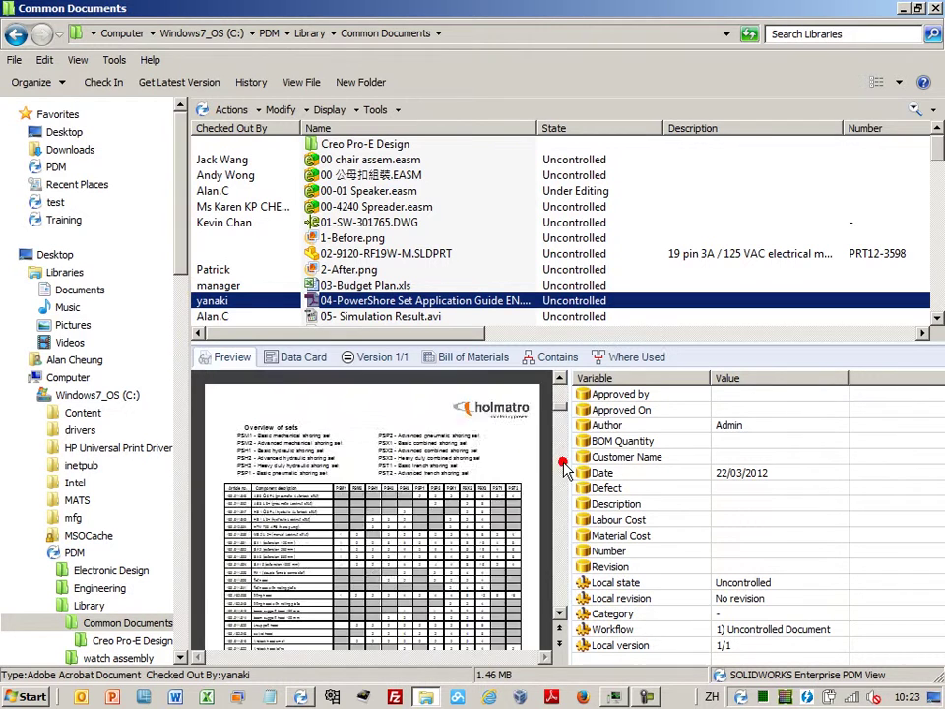
pyautogui.click(567, 471)
pyautogui.rightClick(482, 402)
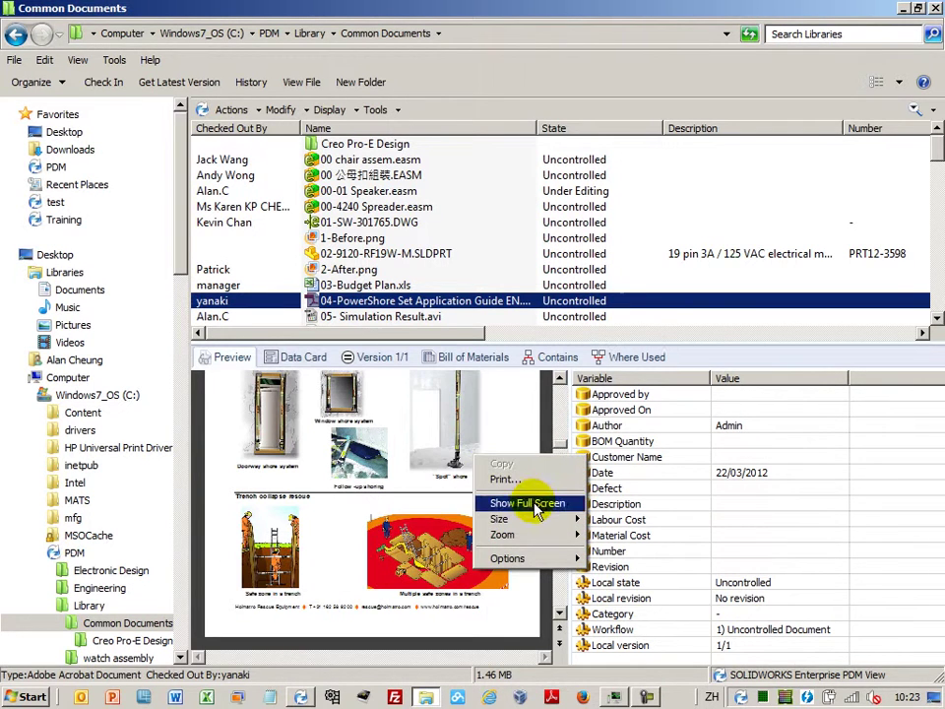
pyautogui.click(535, 504)
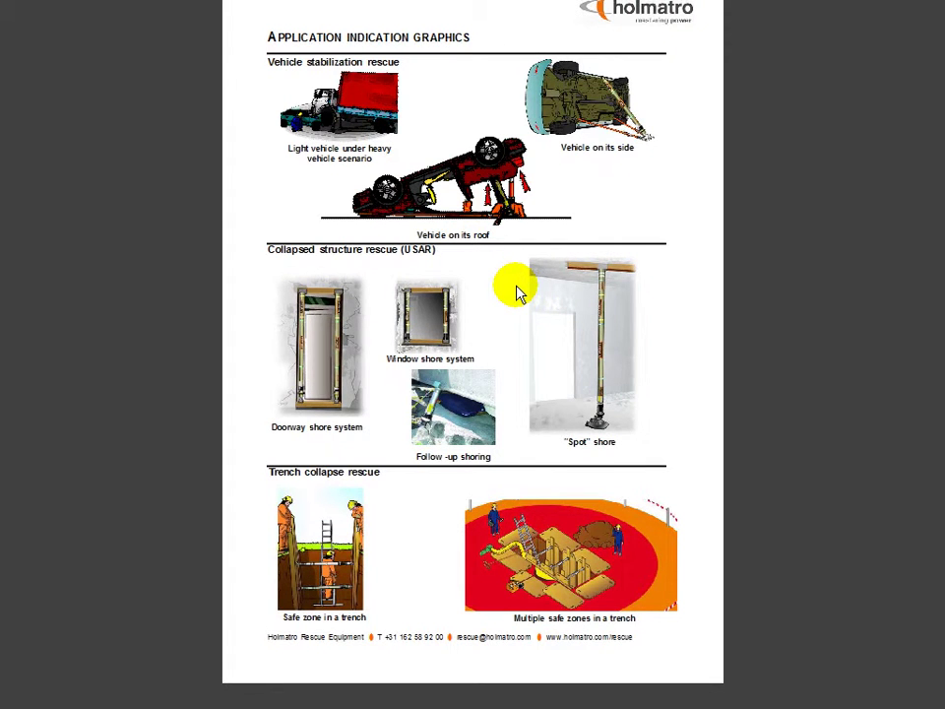
pyautogui.press('Escape')
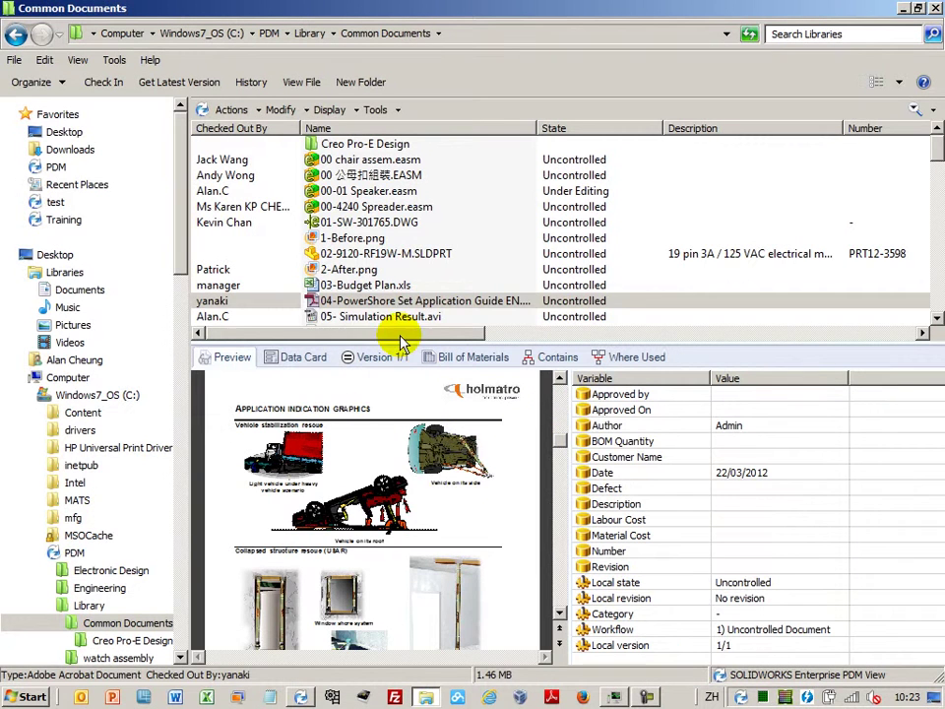
pyautogui.click(396, 319)
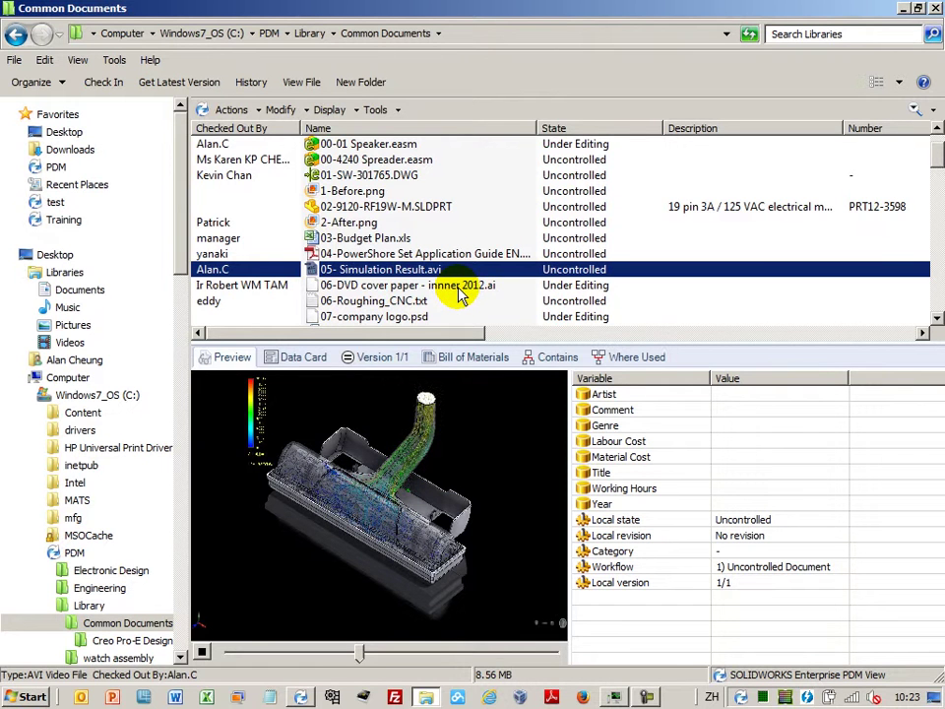
# Preview 06-DVD cover paper, 06-Roughing_CNC.txt and 07-company logo.psd in turn
pyautogui.click(458, 286)
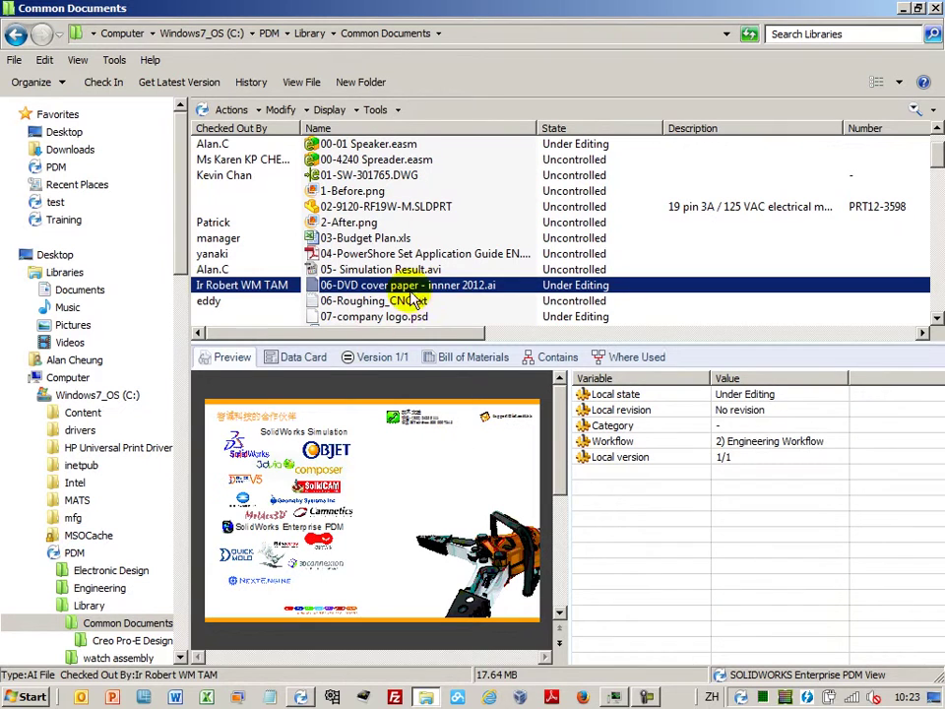
pyautogui.click(409, 302)
pyautogui.click(420, 316)
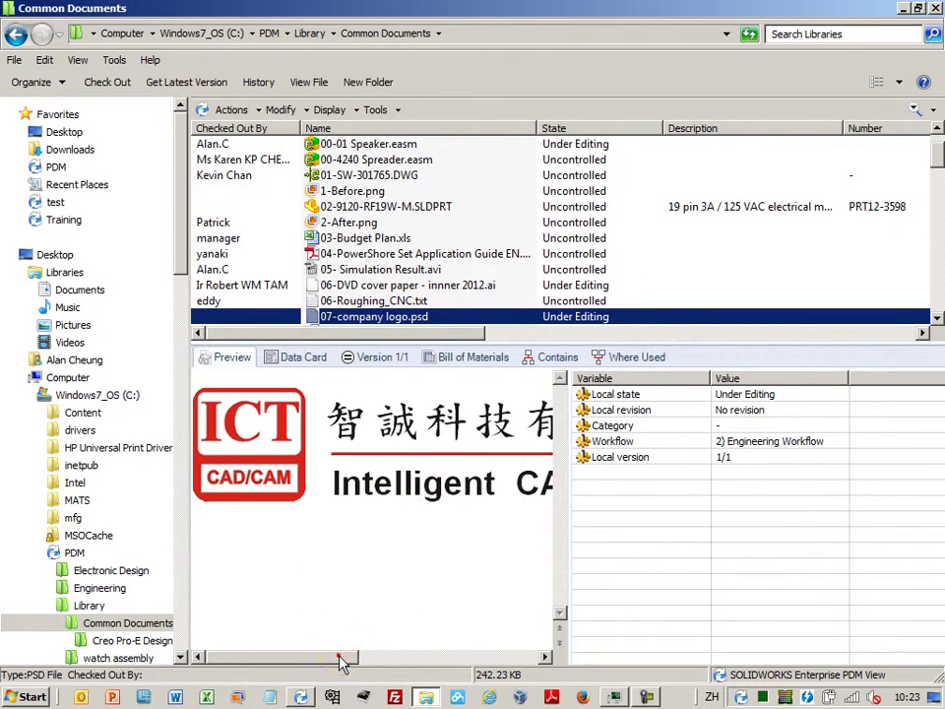
# Collapse the properties pane and set the logo preview's size to Best Fit
pyautogui.moveTo(338, 656); pyautogui.dragTo(342, 655)
pyautogui.click(568, 434)
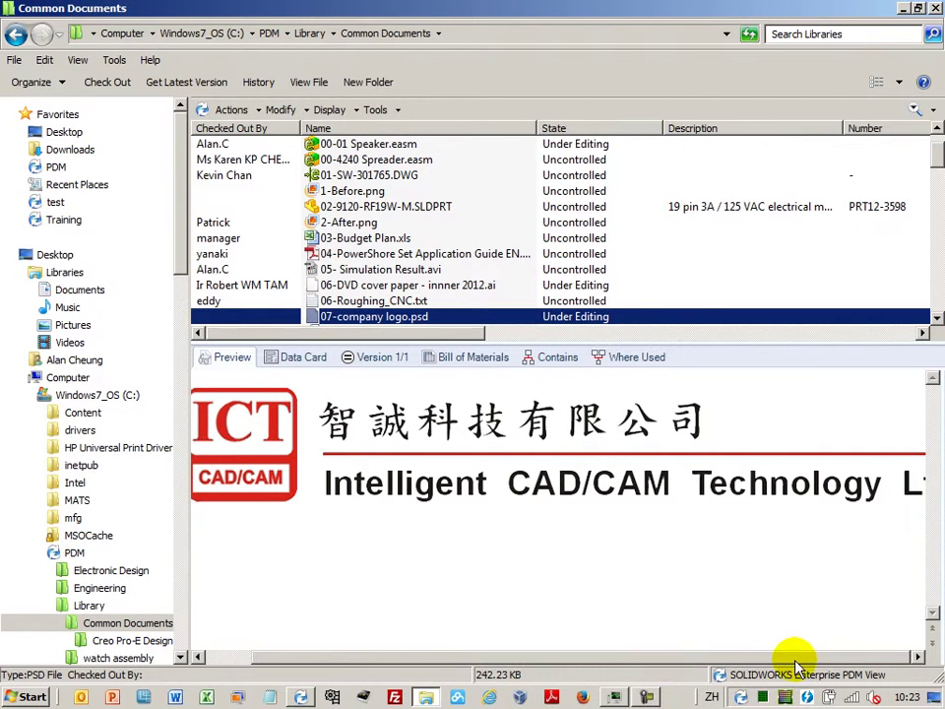
pyautogui.rightClick(576, 554)
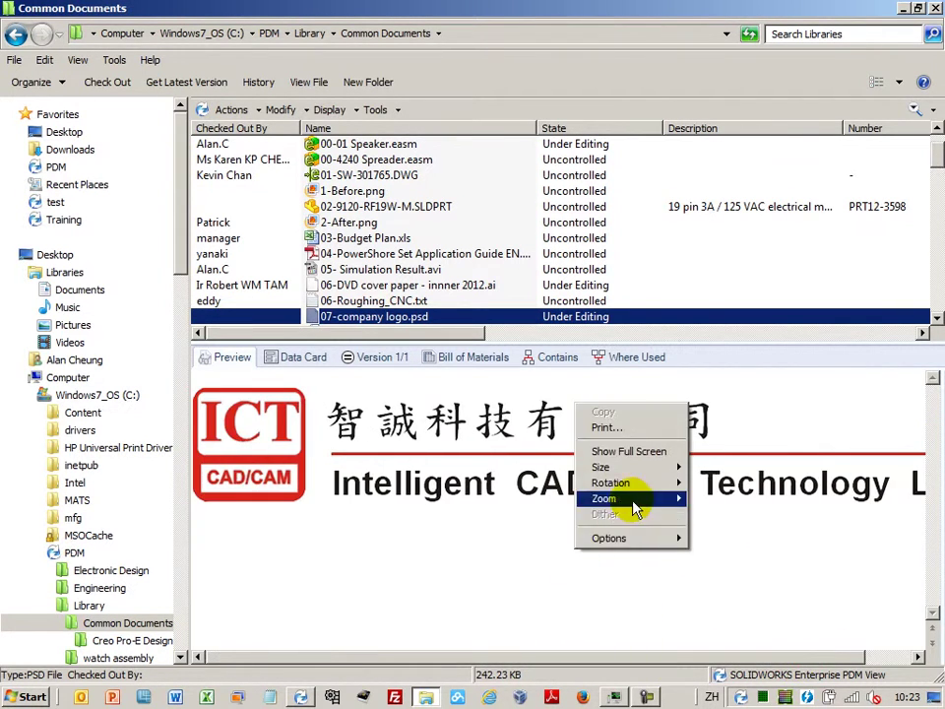
pyautogui.click(636, 469)
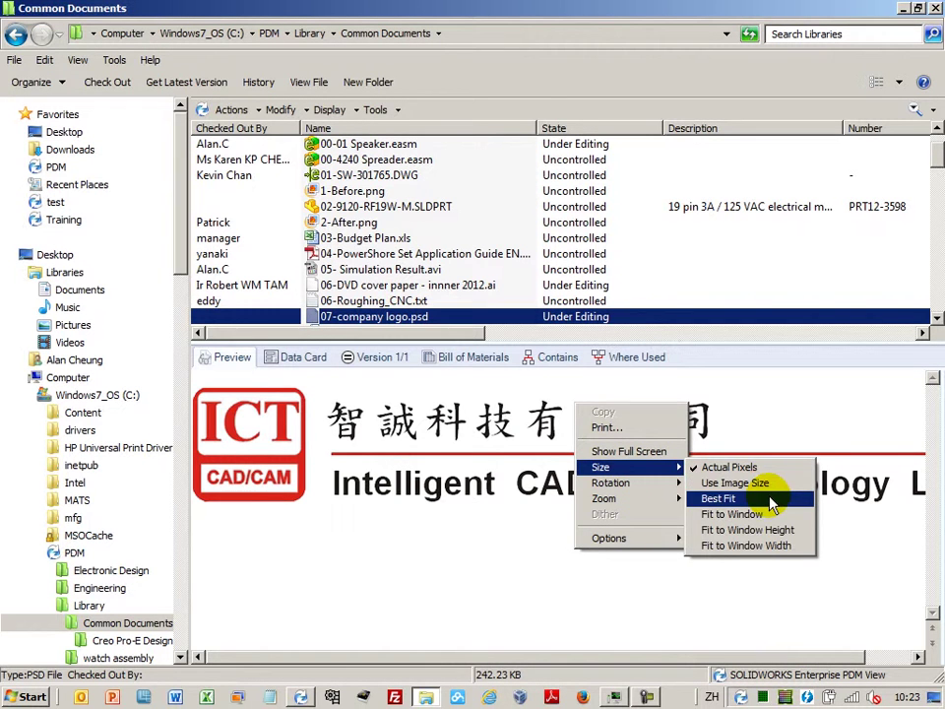
pyautogui.click(771, 500)
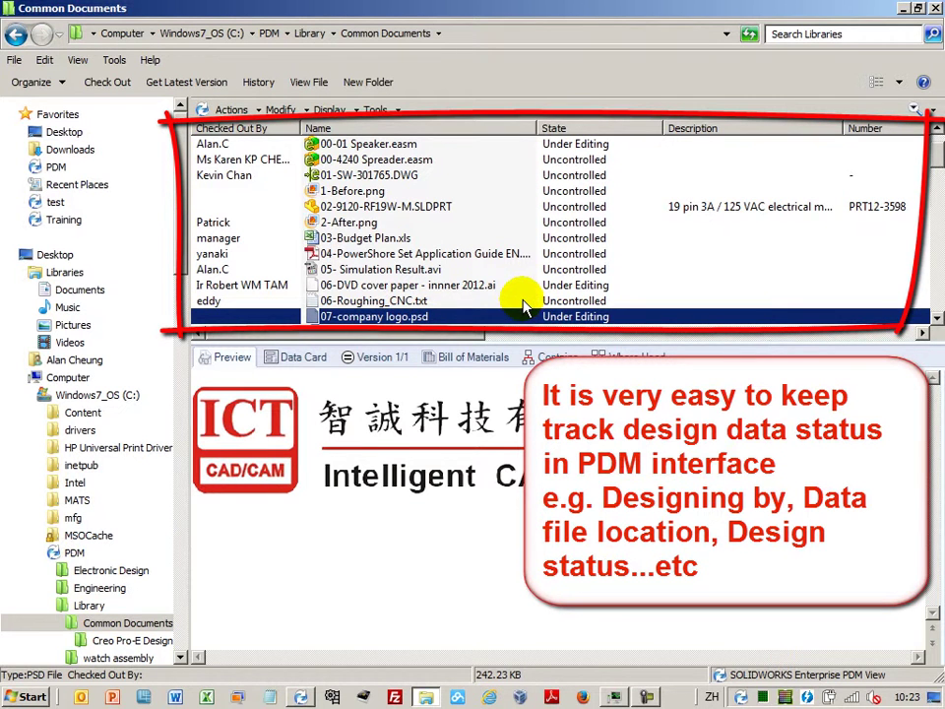
pyautogui.scroll(1, 699, 123)
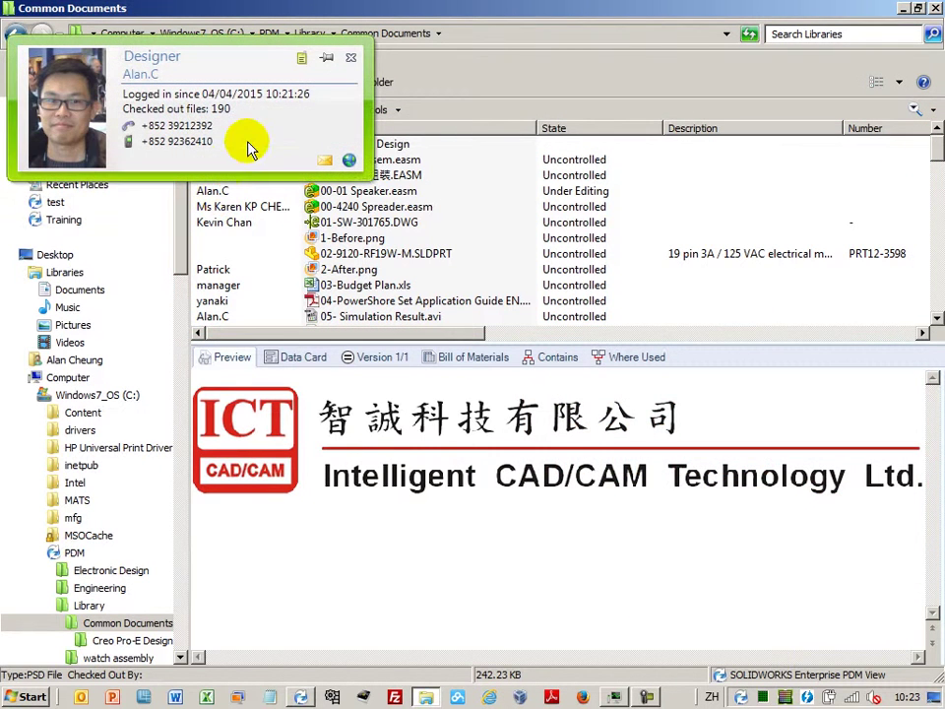
pyautogui.click(310, 66)
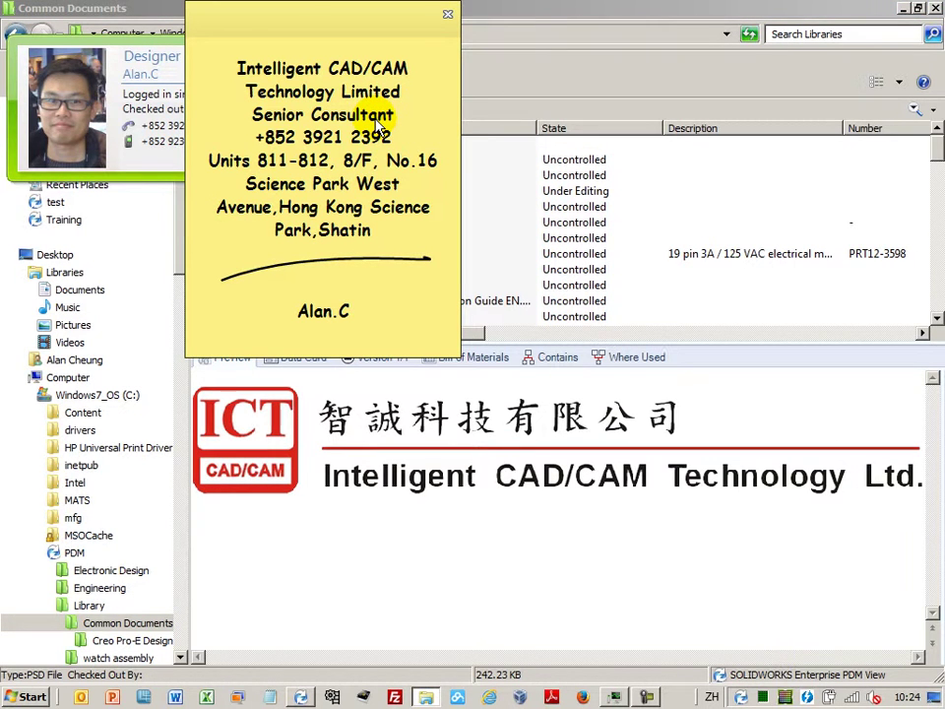
pyautogui.click(447, 15)
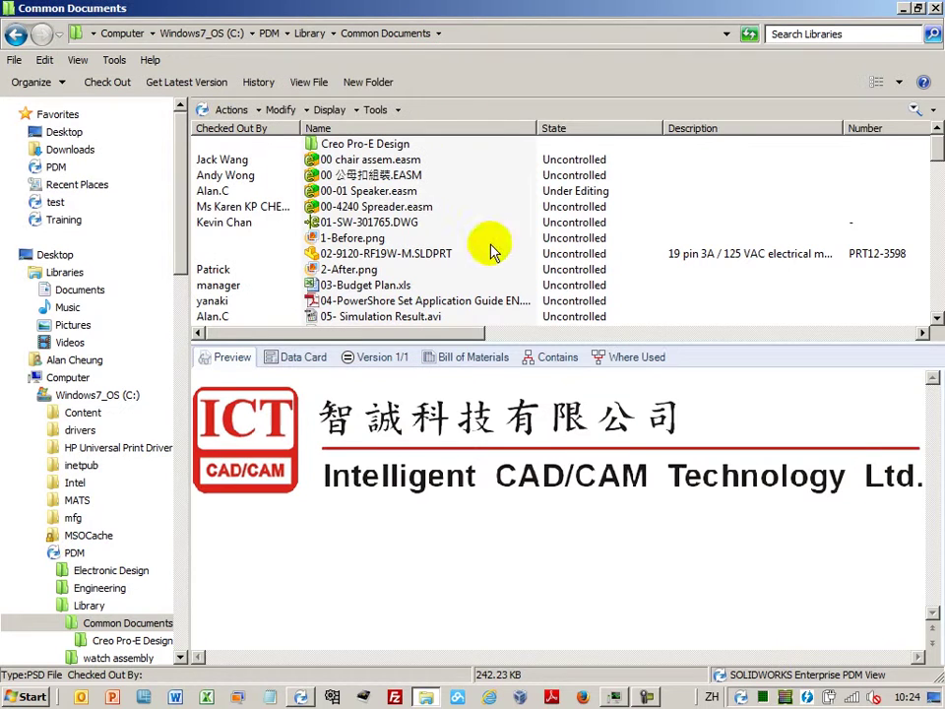
# Reveal the Checked Out In column, then preview 00-4240 Spreader.easm in 3D
pyautogui.click(484, 336)
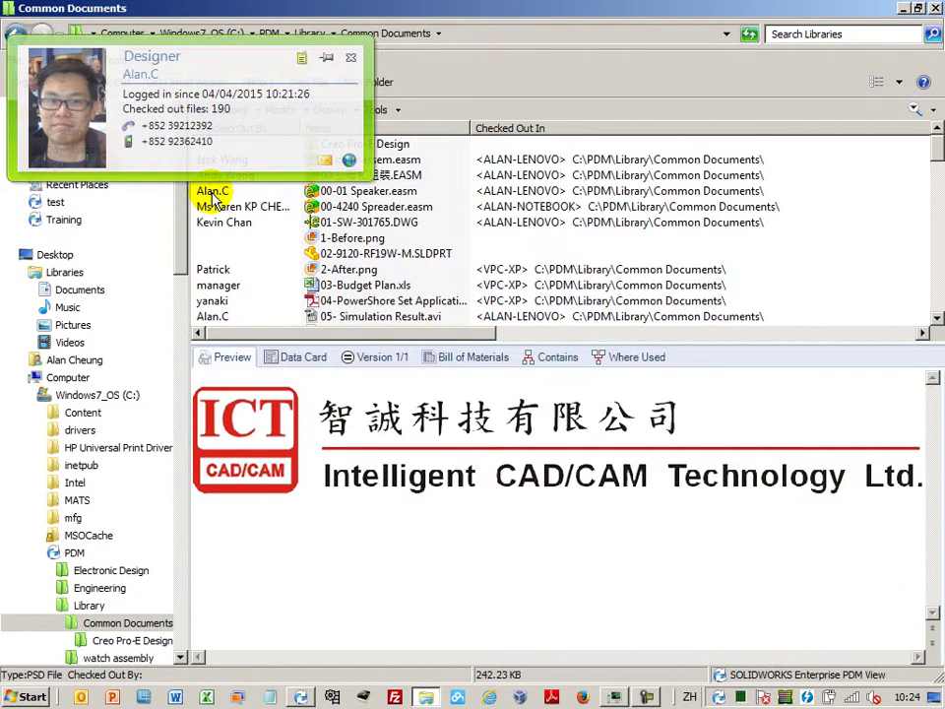
pyautogui.click(531, 208)
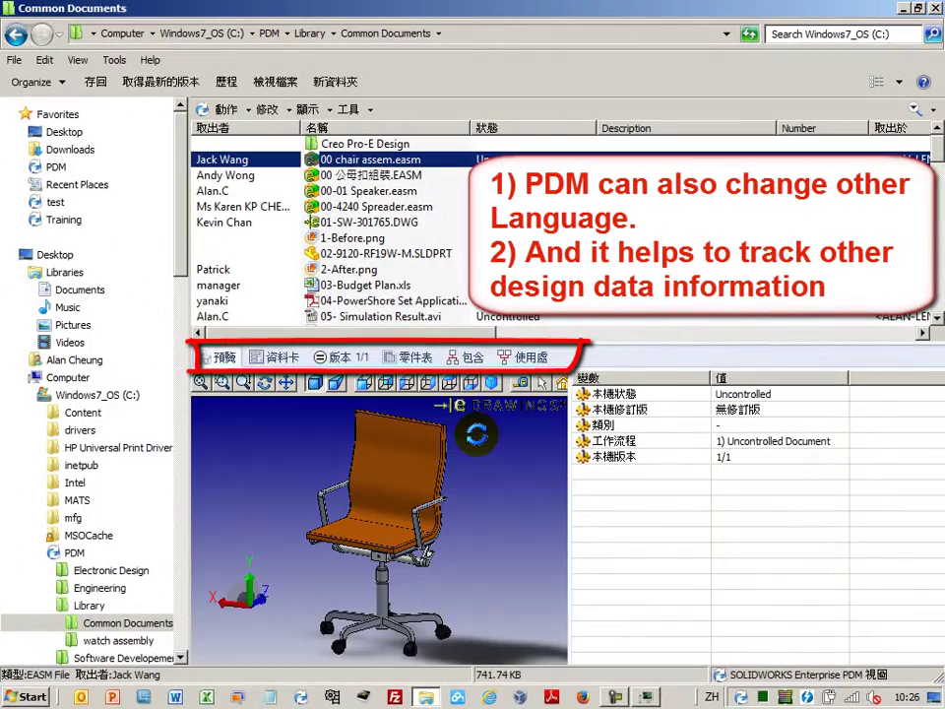
# Rotate the chair preview and show 00 chair assem.easm's version details (version 1 of 1, Uncontrolled)
pyautogui.moveTo(366, 359)
pyautogui.mouseDown()
pyautogui.moveTo(395, 494)
pyautogui.moveTo(465, 490)
pyautogui.mouseUp()
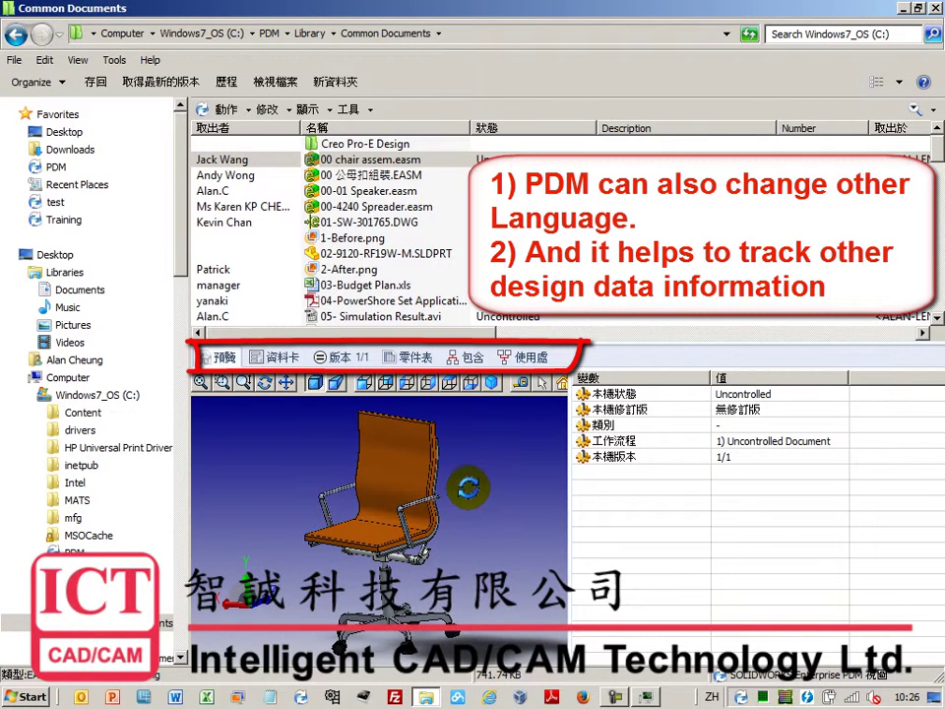
pyautogui.click(285, 358)
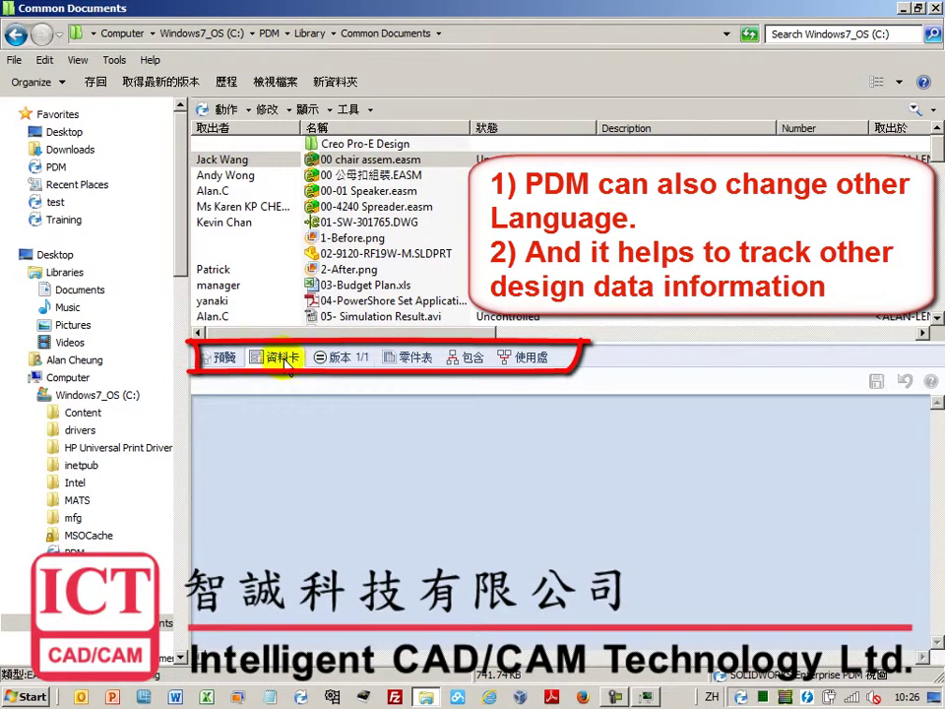
pyautogui.click(332, 362)
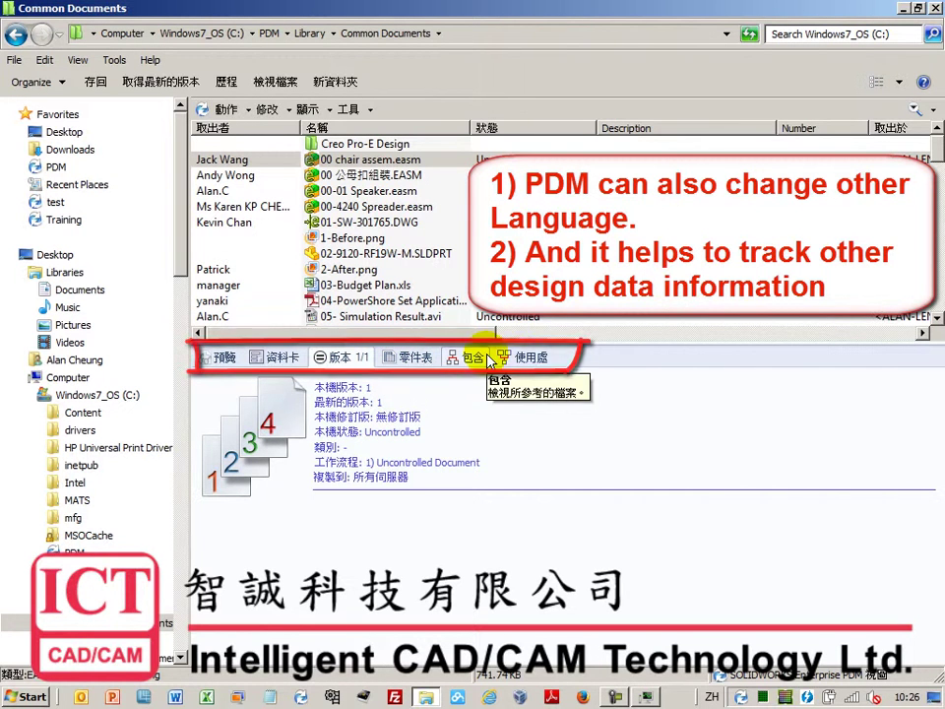
# Inspect the 工具 (Tools) and 顯示 (Display) menus, then close them
pyautogui.click(345, 117)
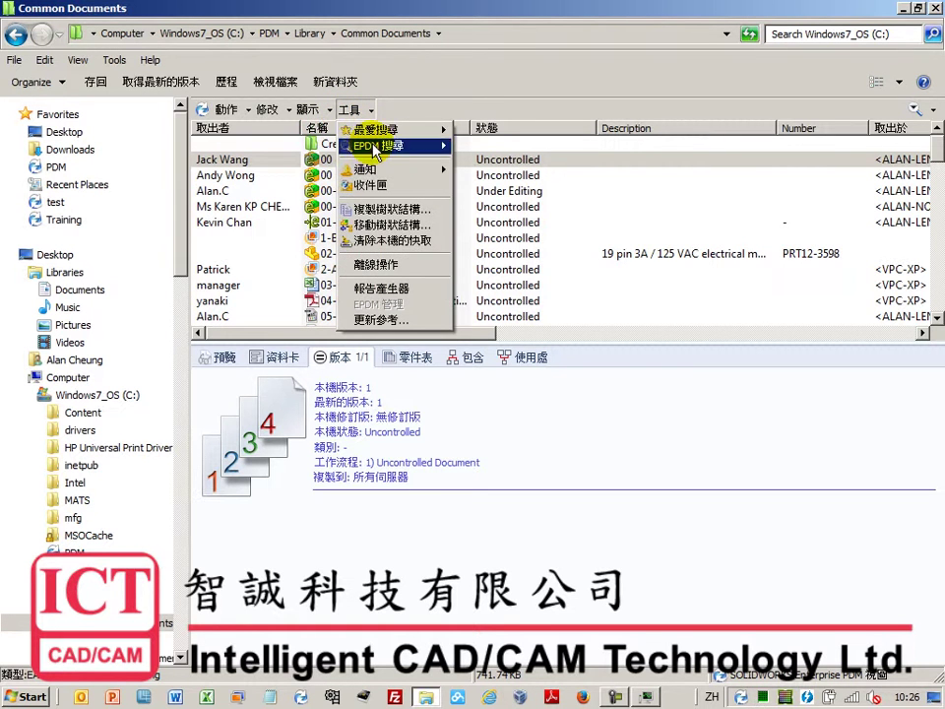
pyautogui.click(308, 109)
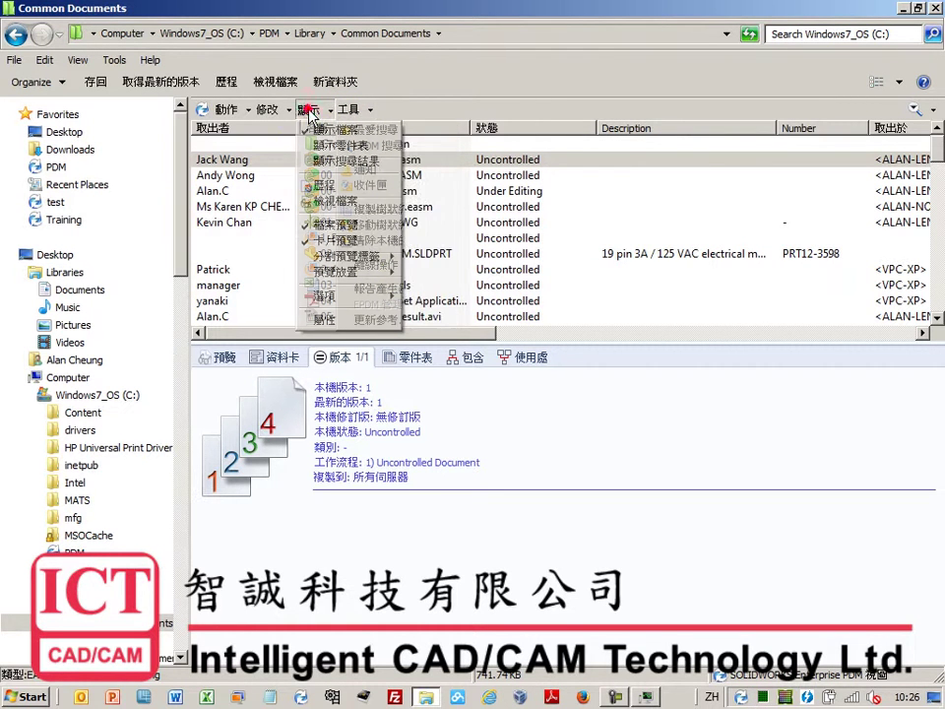
pyautogui.click(391, 544)
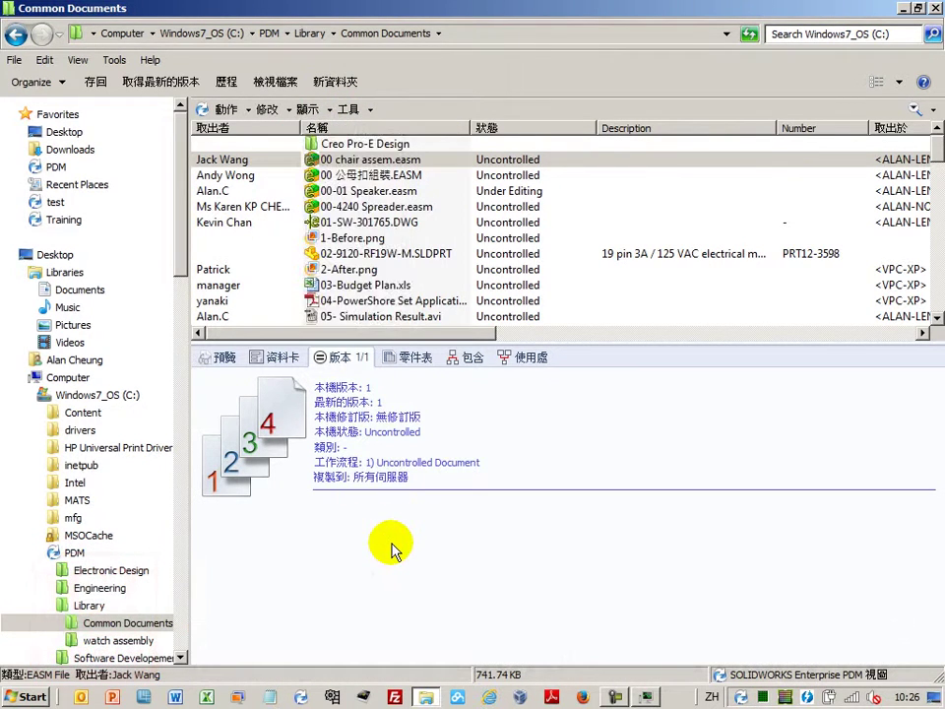